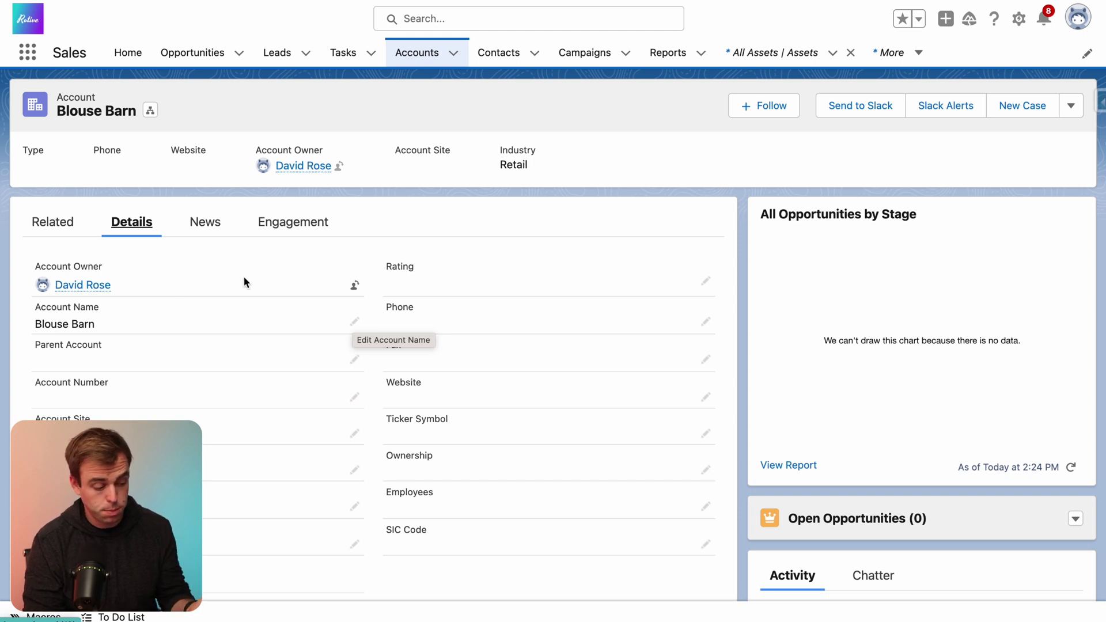
pyautogui.click(355, 285)
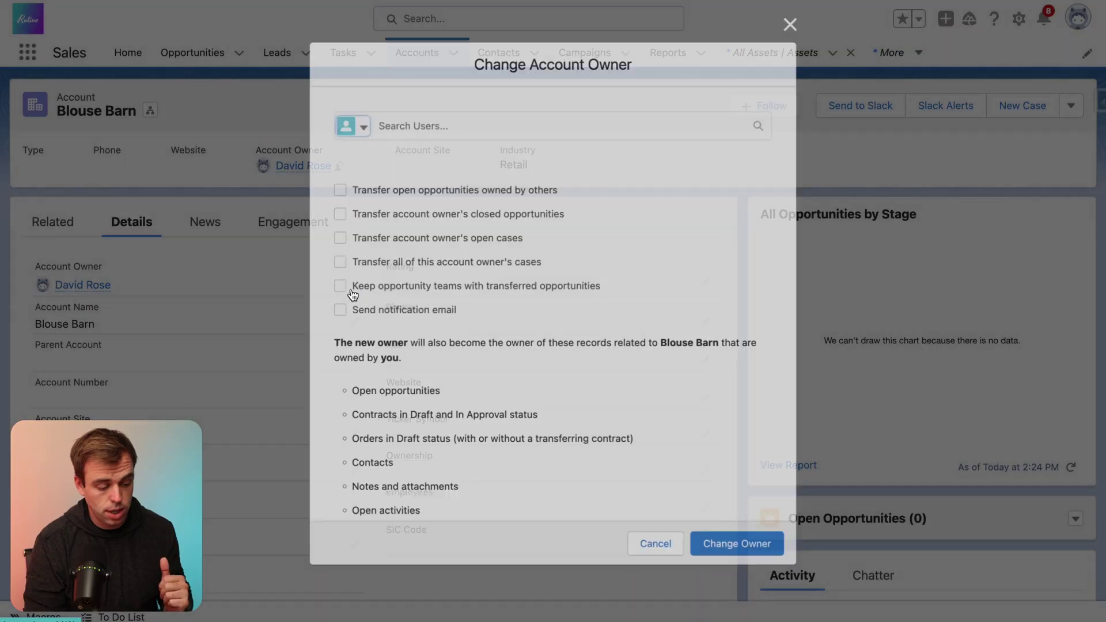
pyautogui.write('roti')
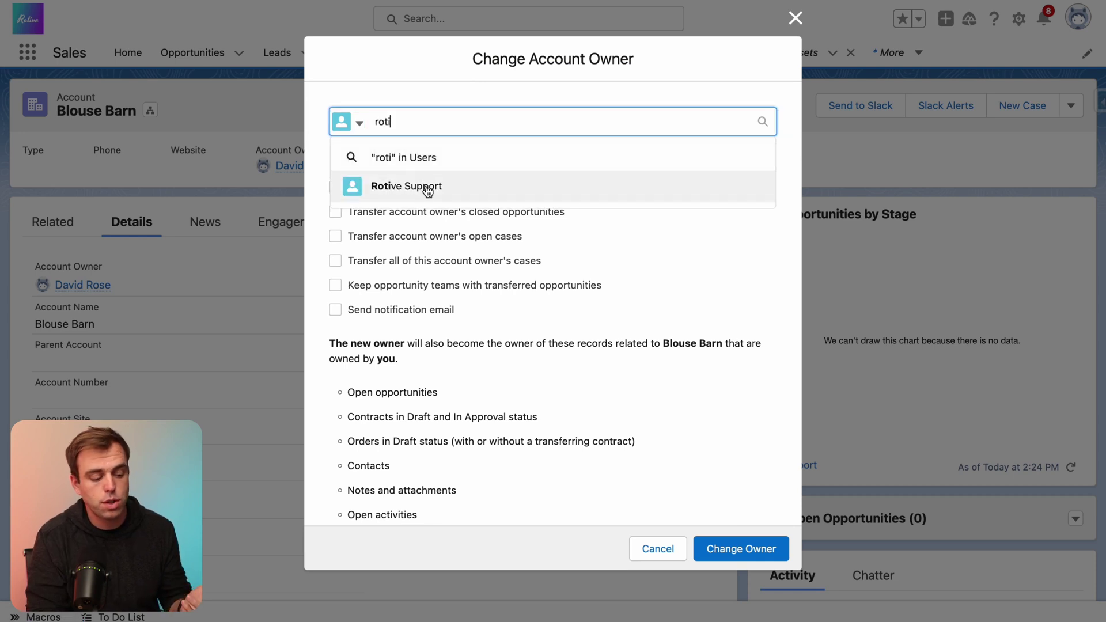
pyautogui.click(375, 182)
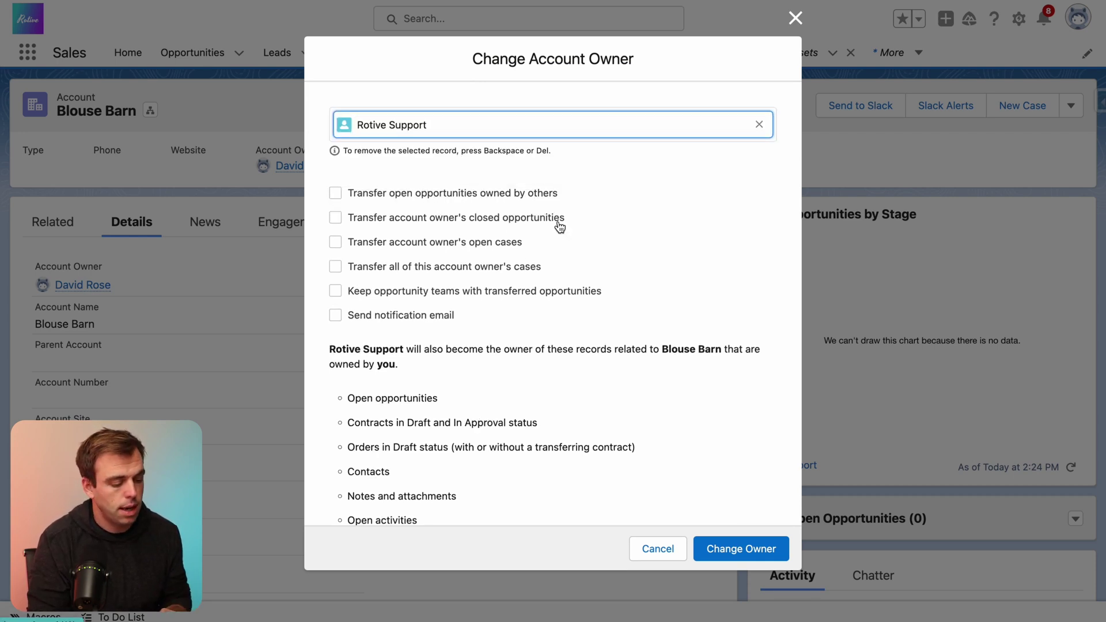
pyautogui.scroll(-1, 483, 458)
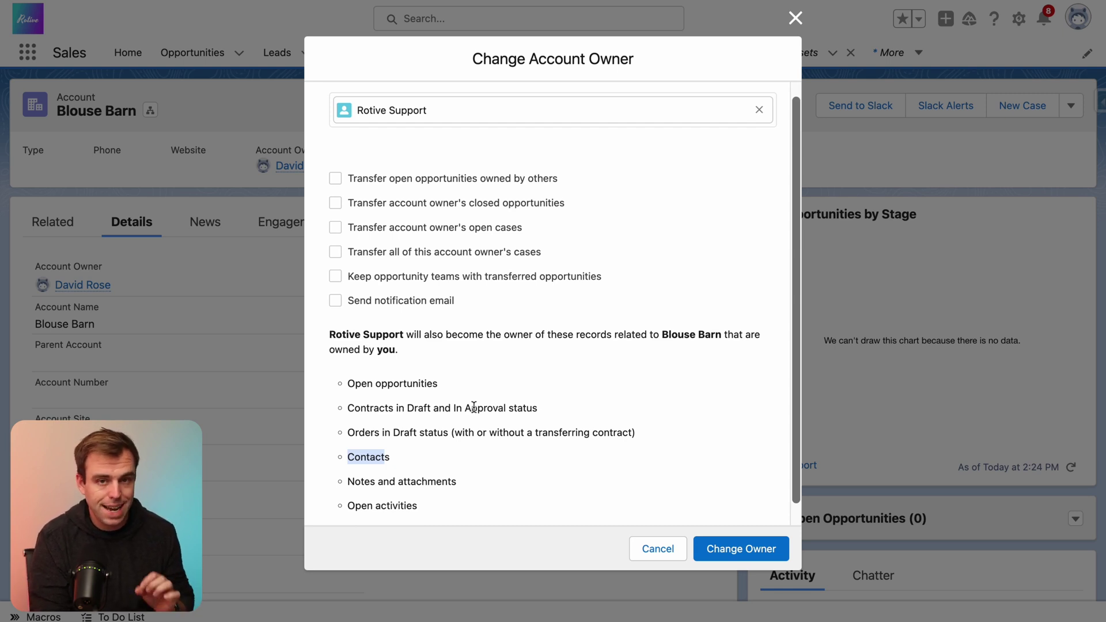
pyautogui.moveTo(354, 457); pyautogui.dragTo(402, 457)
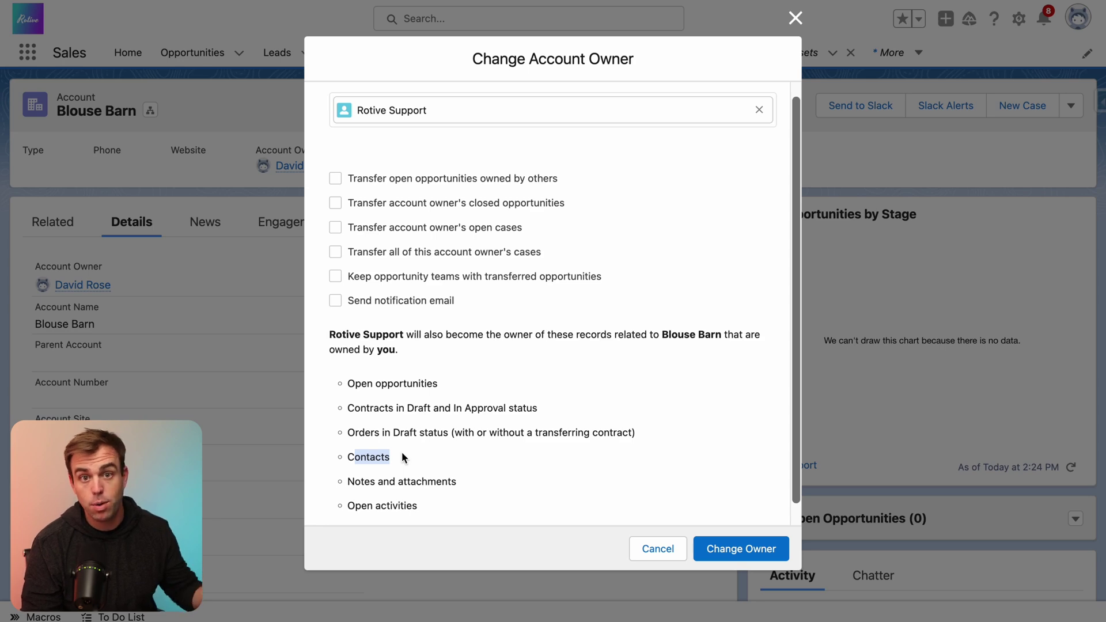
pyautogui.click(794, 18)
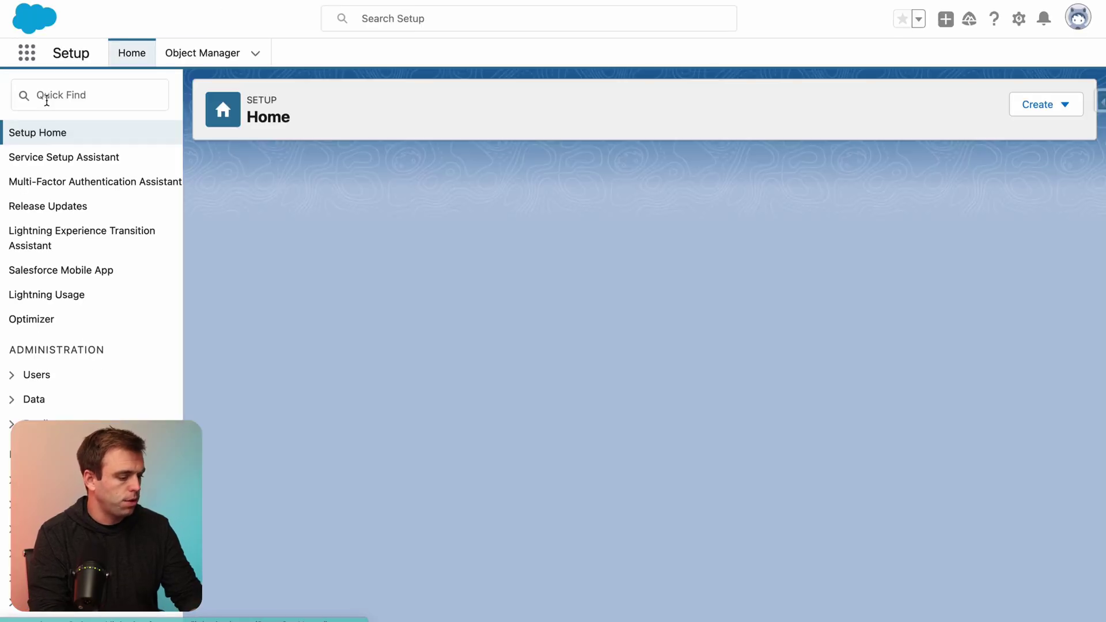
# From Setup's Flows page, start a new flow of the Record-Triggered Flow type
pyautogui.click(47, 92)
pyautogui.write('flow')
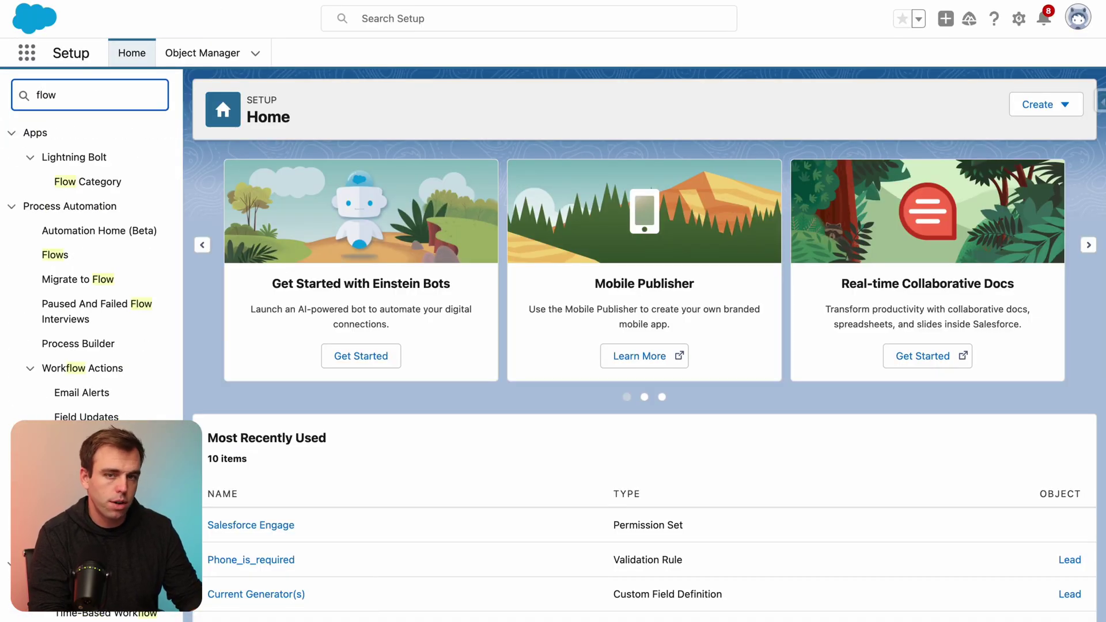
pyautogui.click(58, 254)
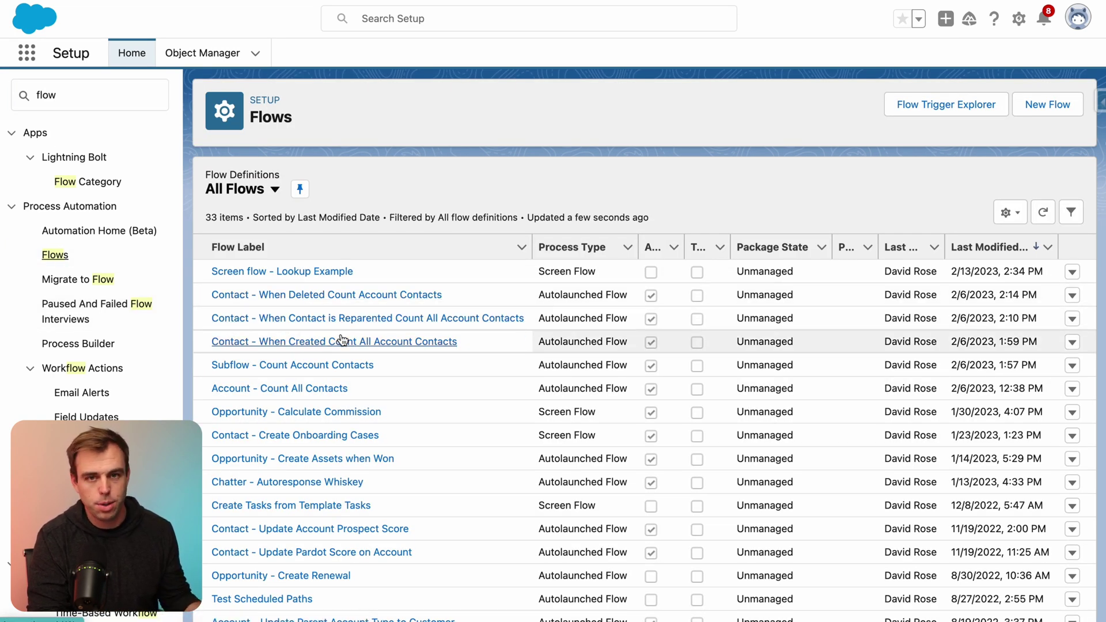
pyautogui.click(1062, 114)
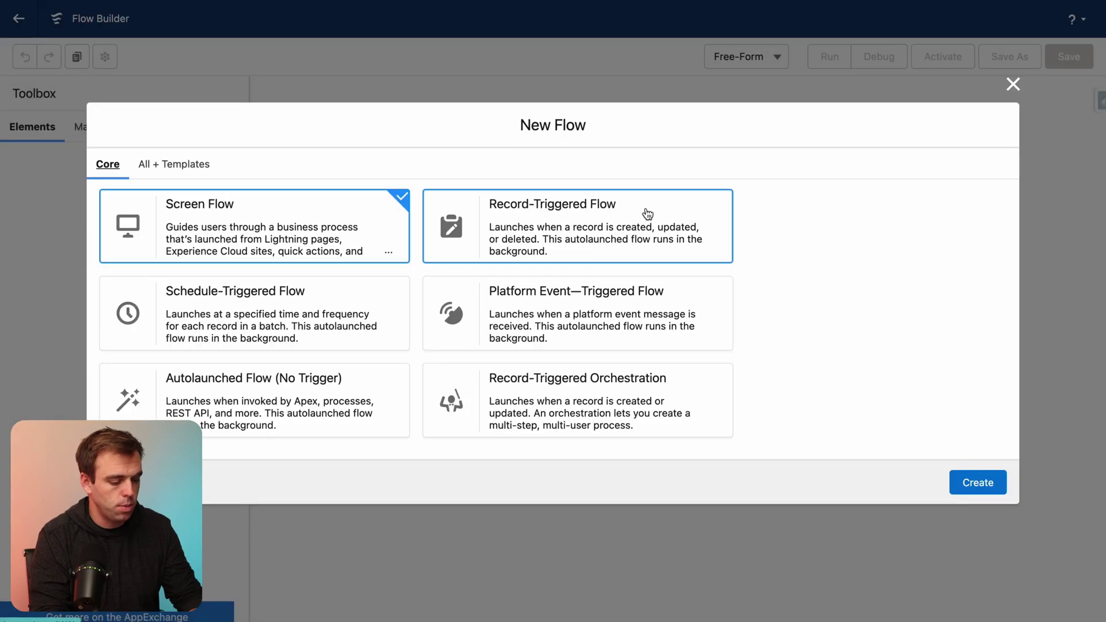
pyautogui.click(645, 216)
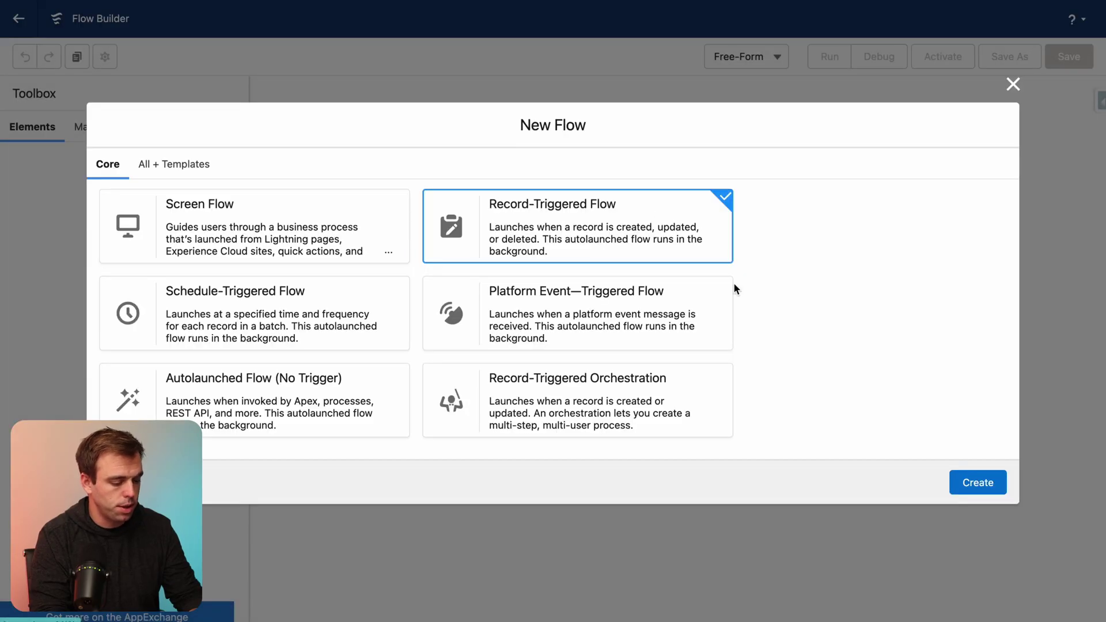
# Set the flow to trigger when an Account record is updated
pyautogui.click(974, 482)
pyautogui.write('account')
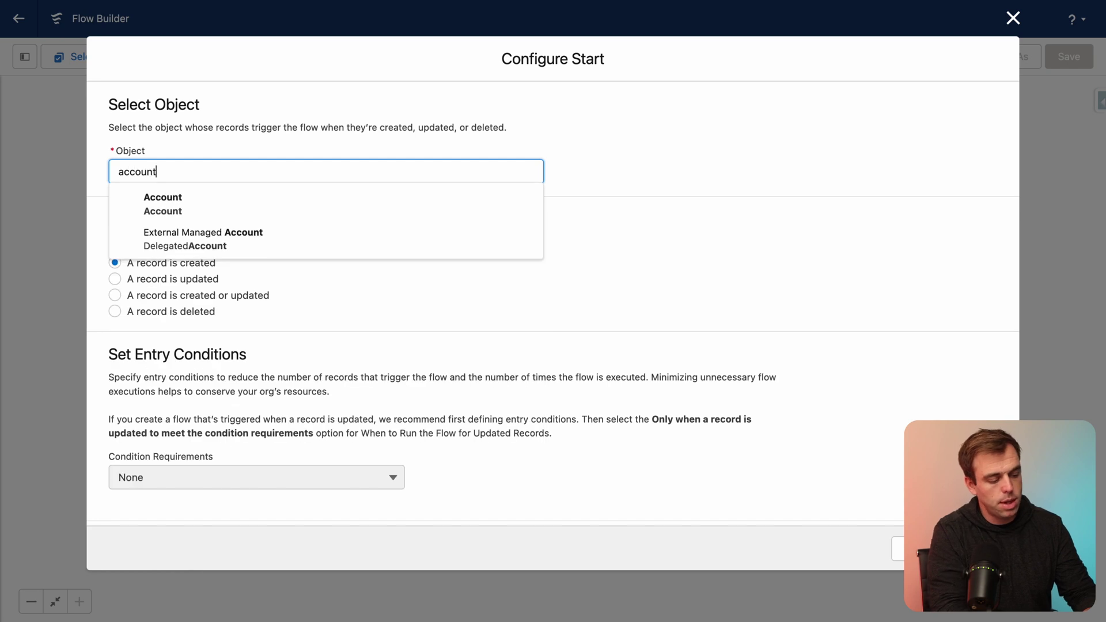
pyautogui.click(205, 198)
pyautogui.click(115, 279)
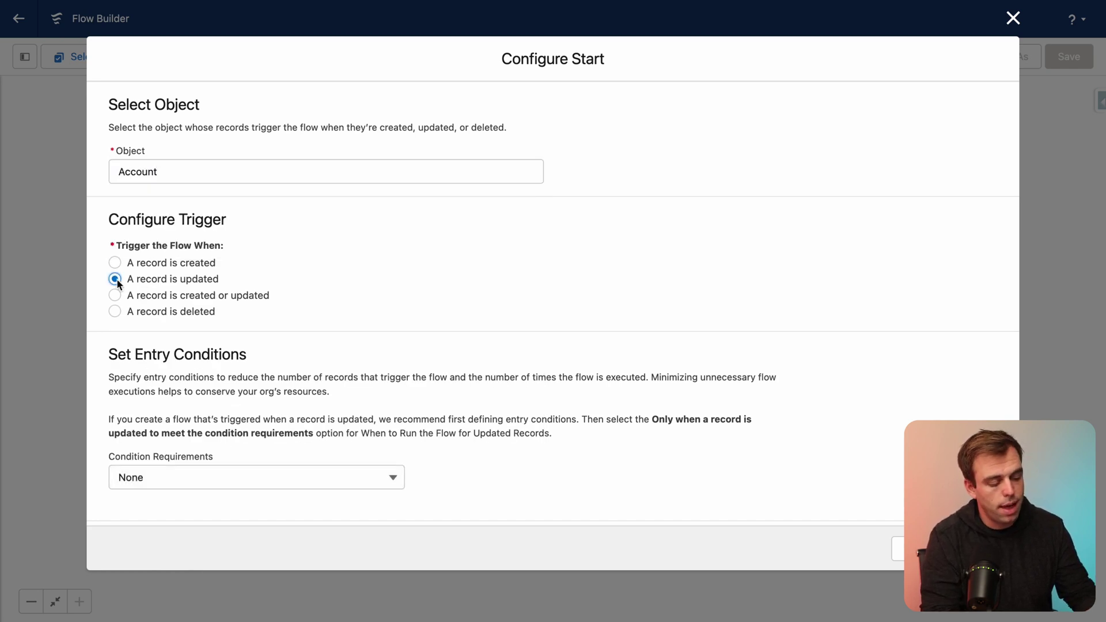
# Require all conditions, with OwnerId Is Changed True, and finish the start configuration
pyautogui.click(163, 473)
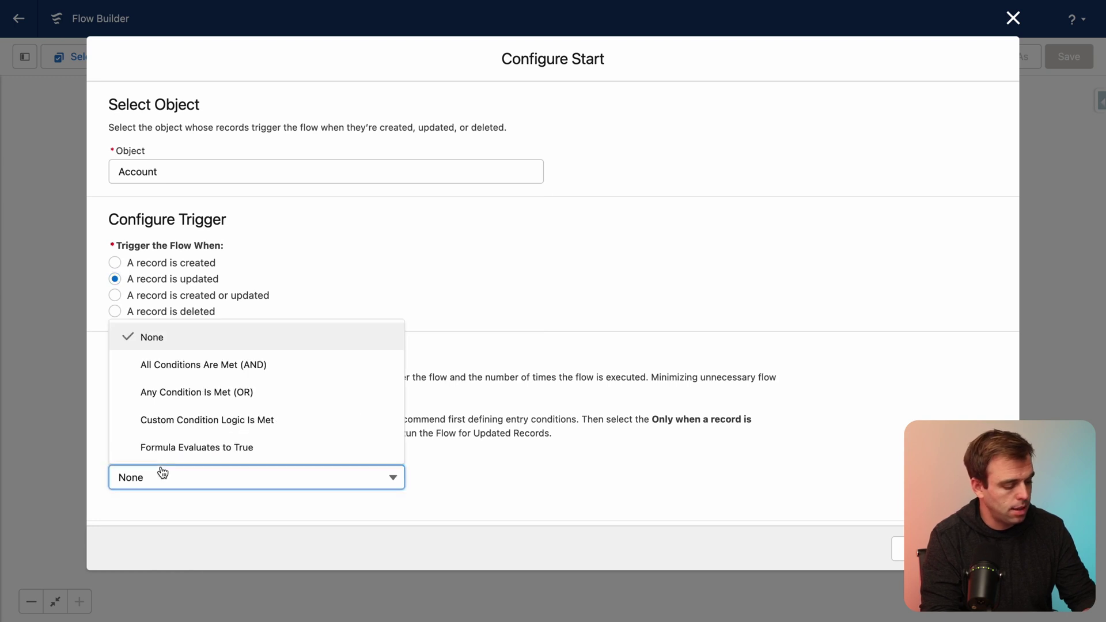
pyautogui.click(190, 363)
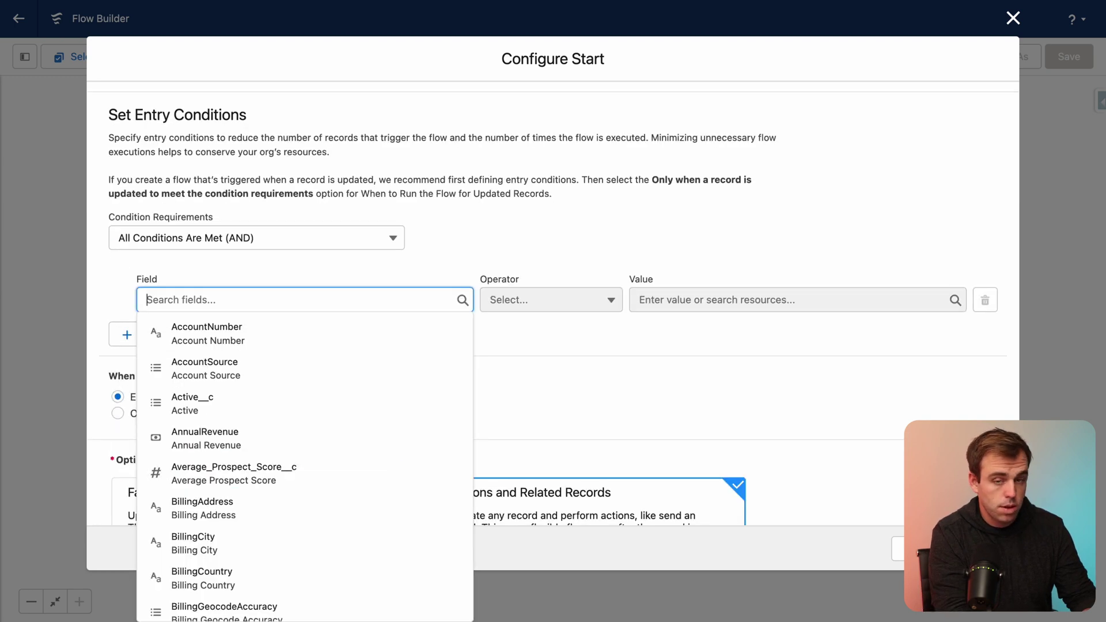
pyautogui.write('owner')
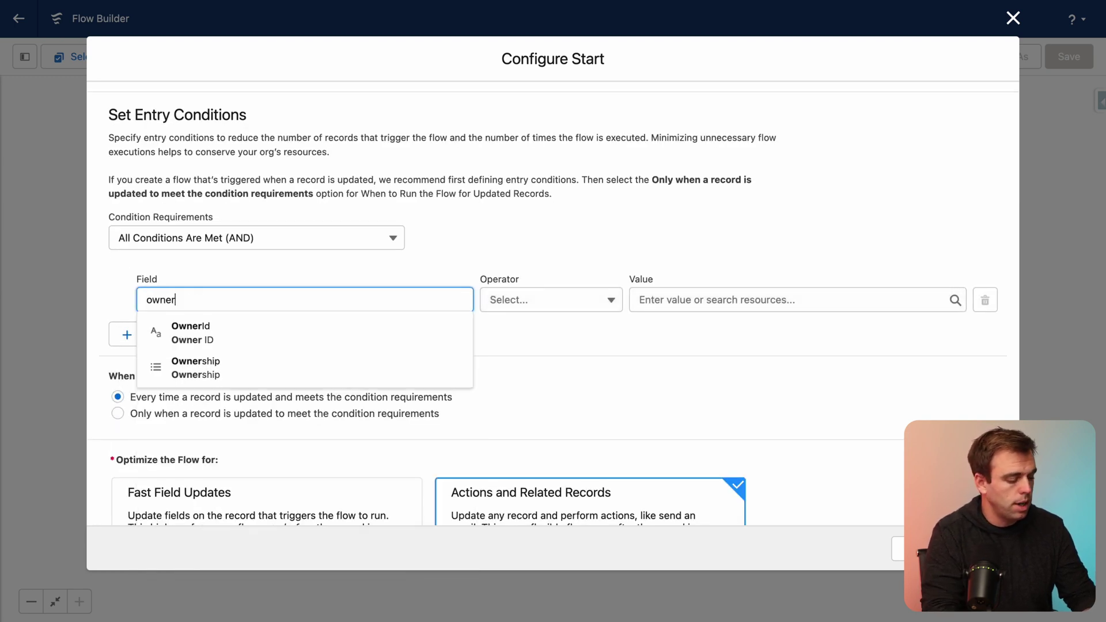
pyautogui.click(319, 326)
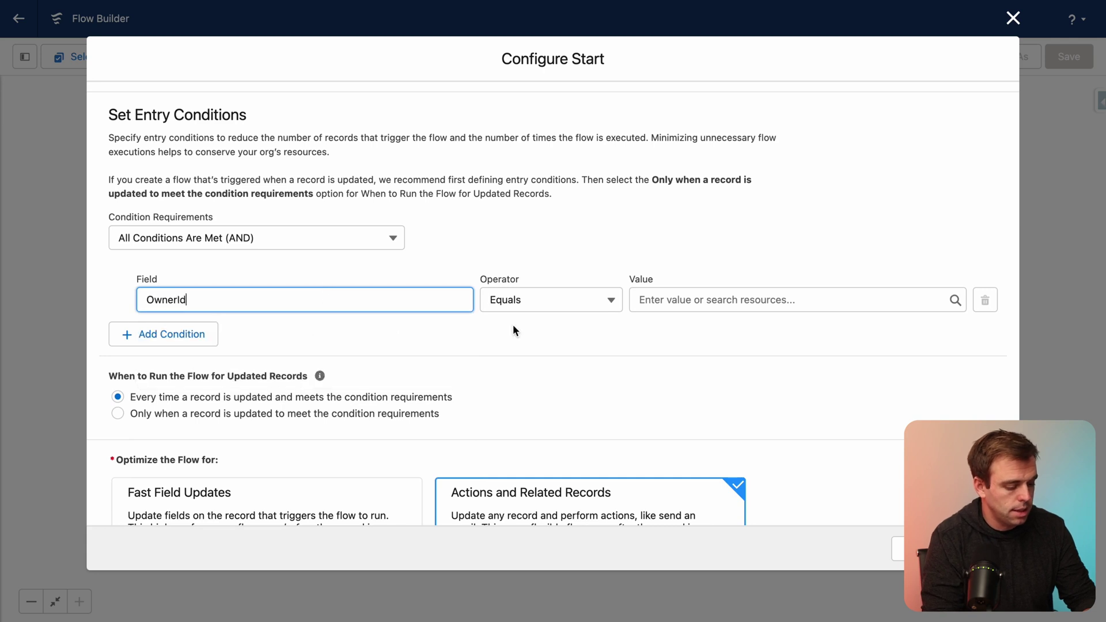
pyautogui.click(591, 309)
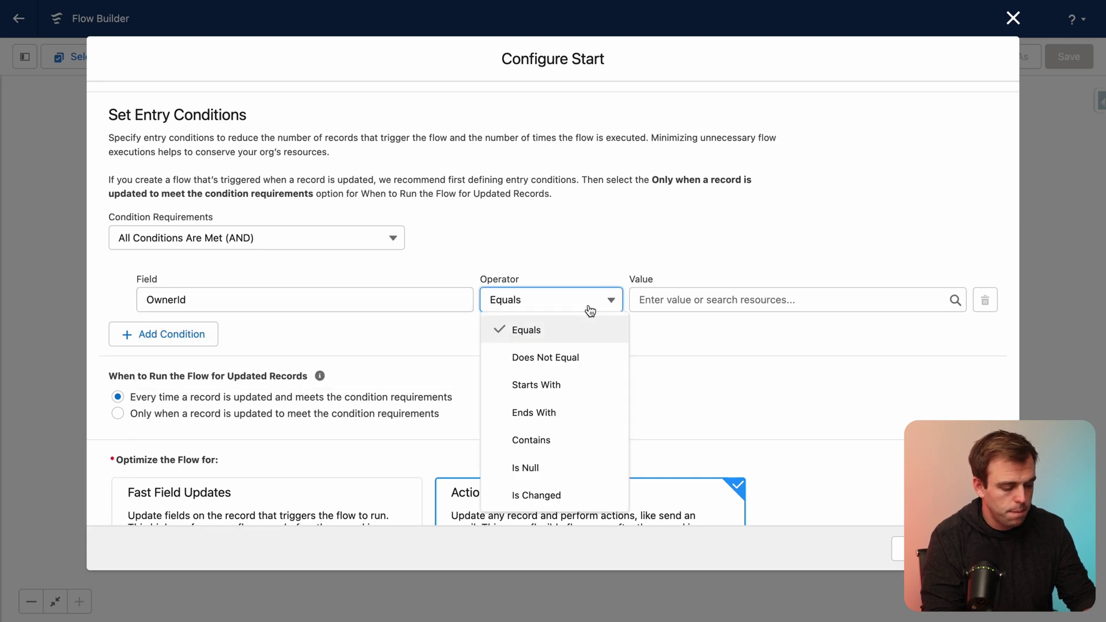
pyautogui.click(540, 496)
pyautogui.click(668, 298)
pyautogui.write('true')
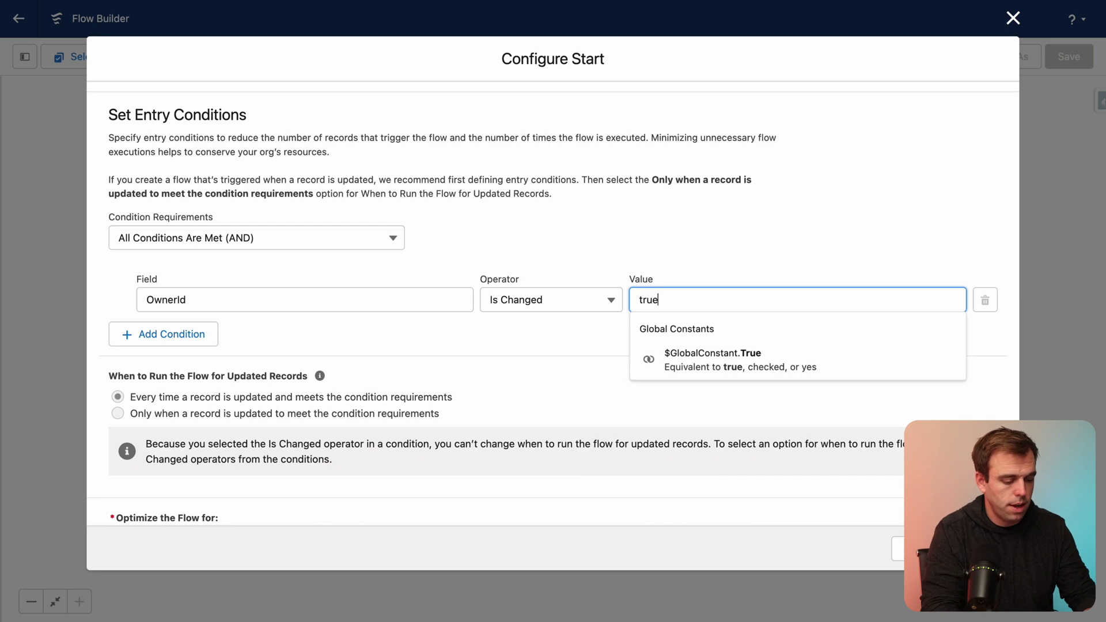
pyautogui.click(679, 358)
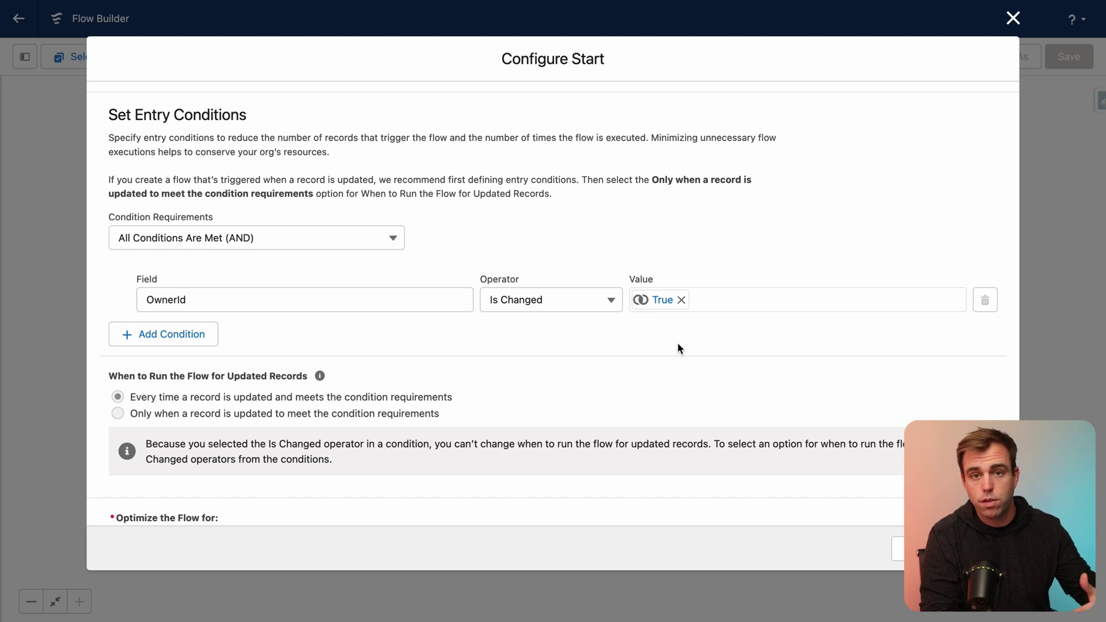
pyautogui.scroll(-3, 444, 410)
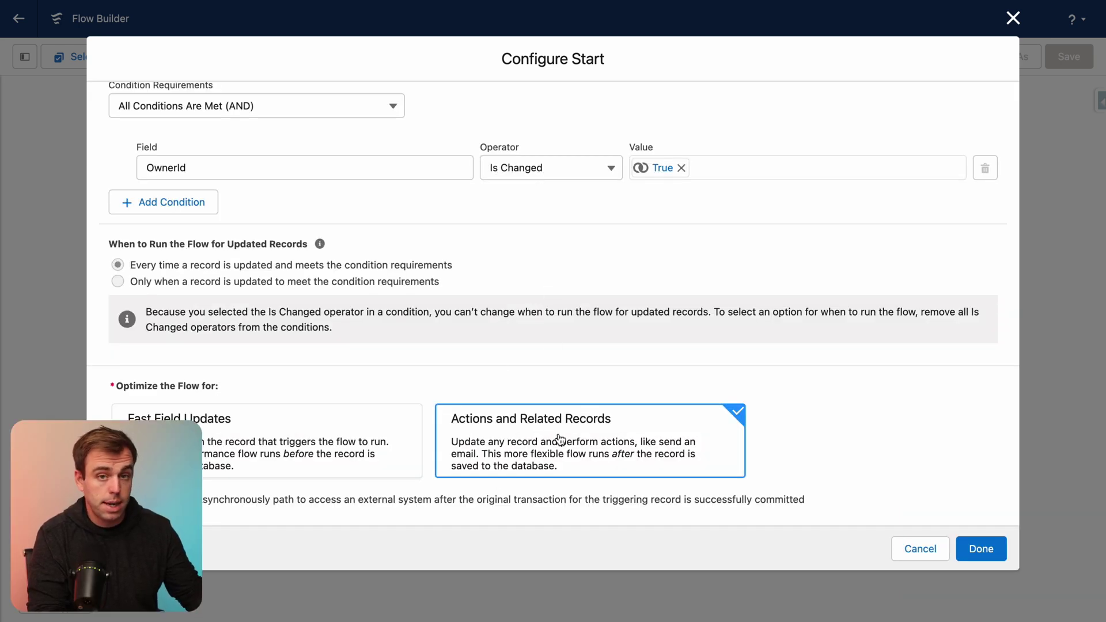
pyautogui.click(988, 553)
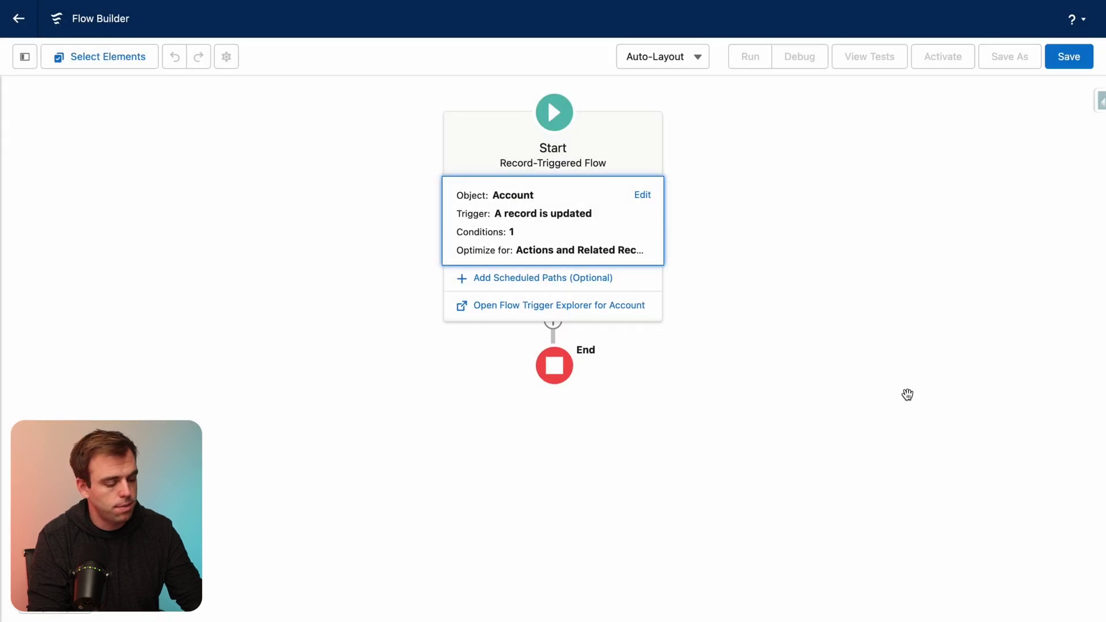
# Add an Update Records element labelled 'Update Contacts' after the start
pyautogui.click(627, 362)
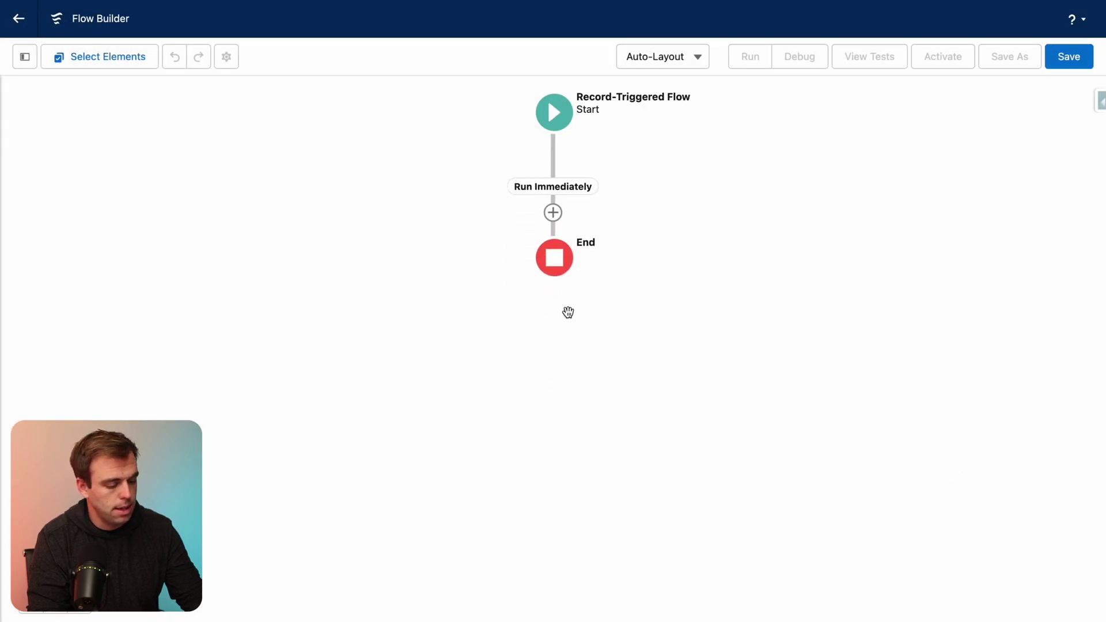
pyautogui.click(553, 173)
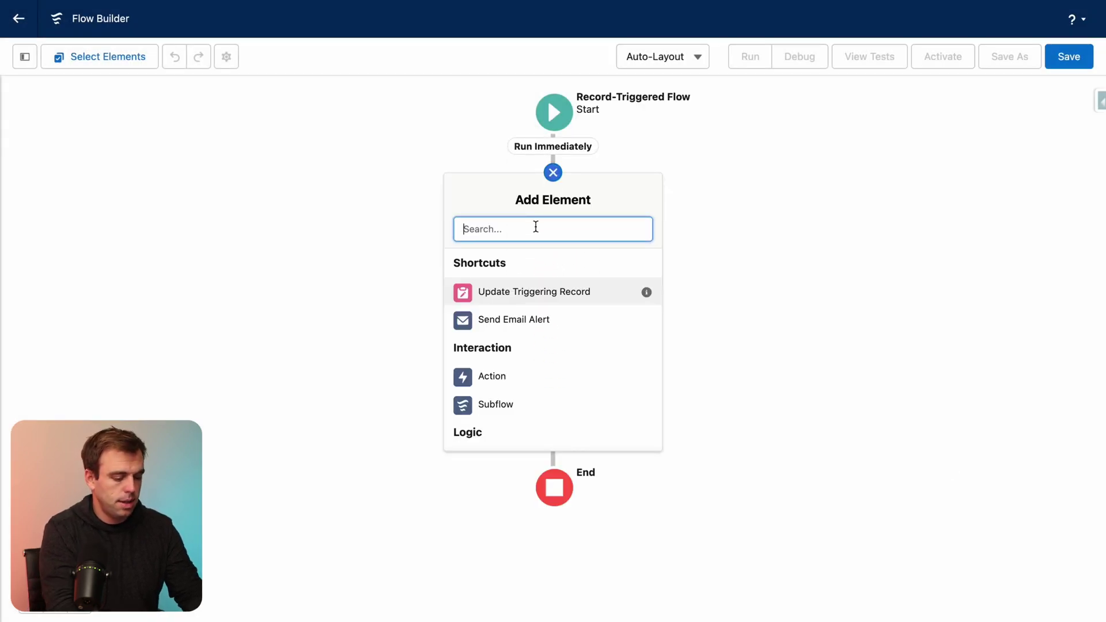
pyautogui.write('ud')
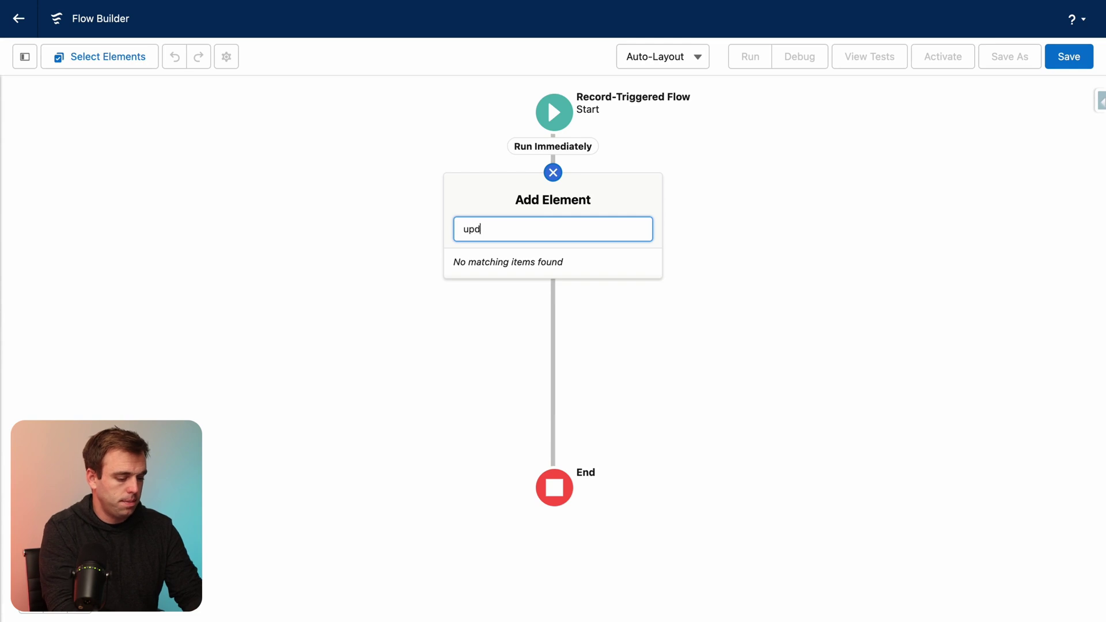
pyautogui.write('ate')
pyautogui.click(575, 291)
pyautogui.write('Update')
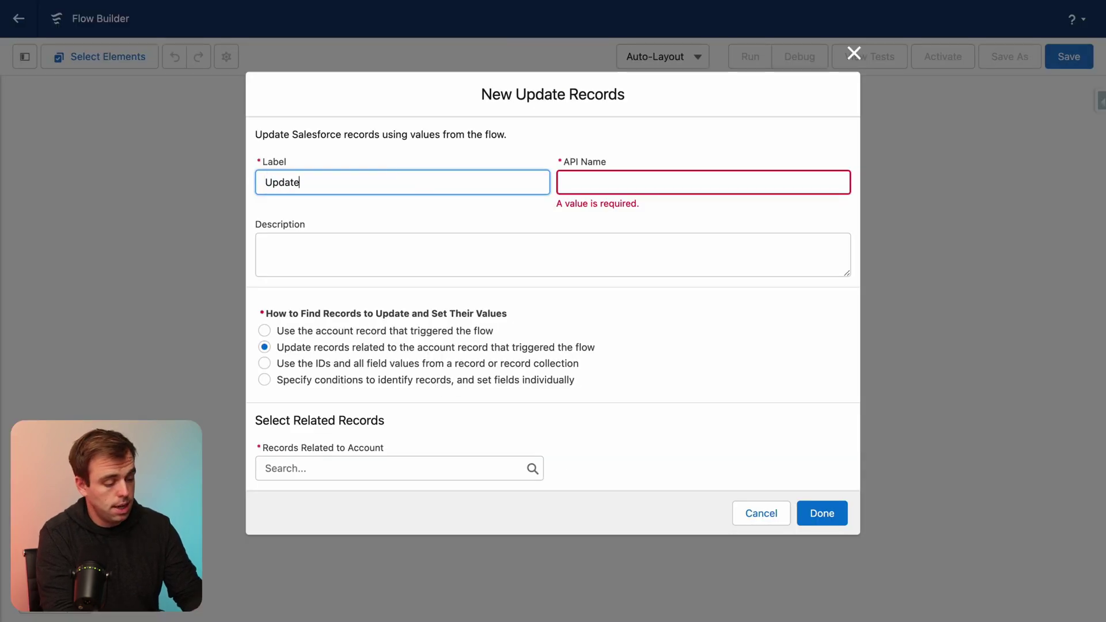
pyautogui.write(' Contacts')
# Have it identify records by specified conditions, with Contact as the object
pyautogui.click(265, 378)
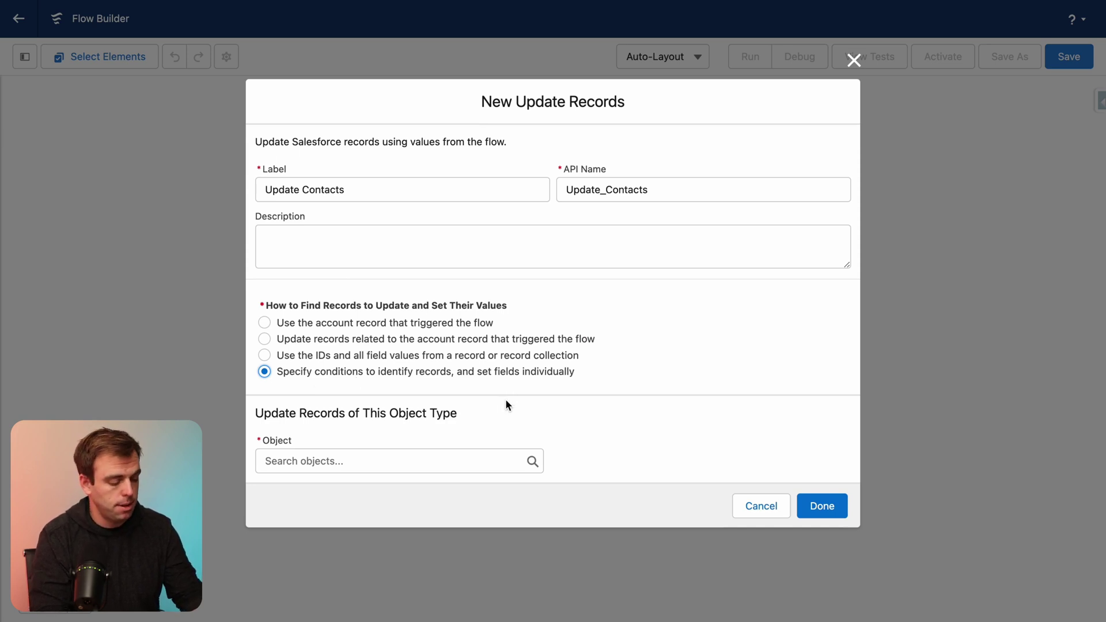
pyautogui.click(495, 461)
pyautogui.write('contact')
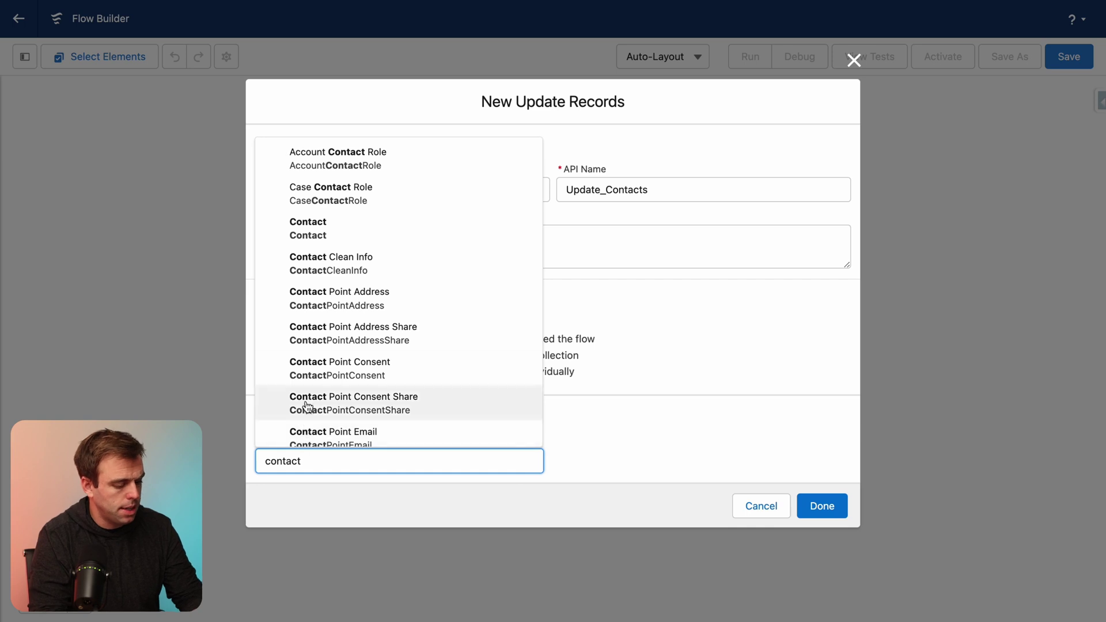
pyautogui.click(328, 228)
pyautogui.scroll(-2, 484, 346)
# Add the filter AccountId Equals $Record > Account ID
pyautogui.scroll(-3, 478, 355)
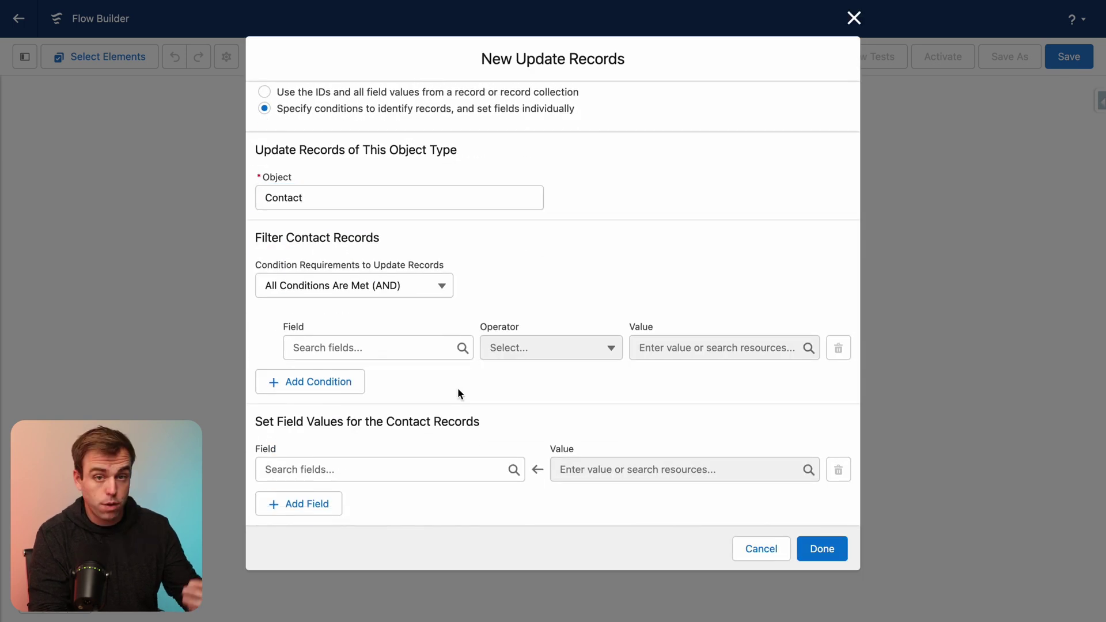
pyautogui.click(354, 348)
pyautogui.write('account')
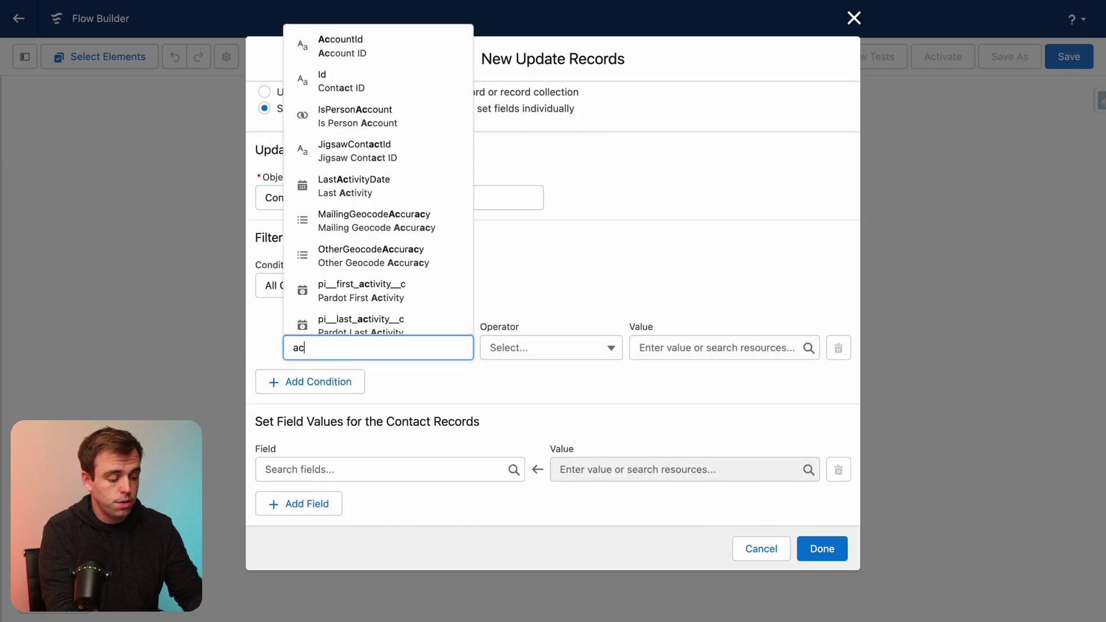
pyautogui.click(345, 279)
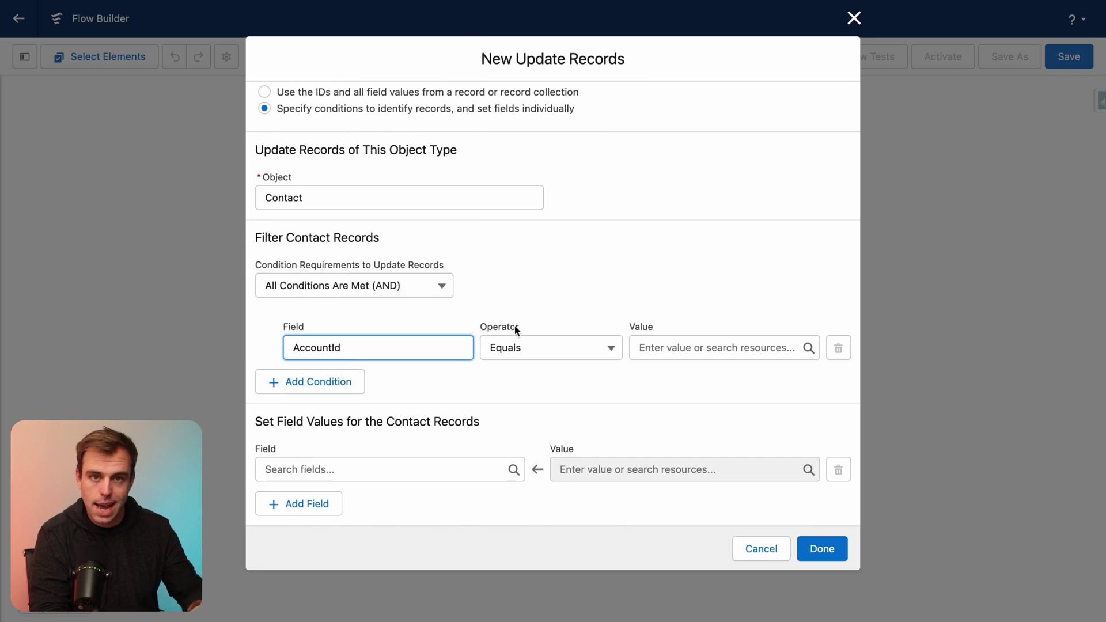
pyautogui.click(638, 348)
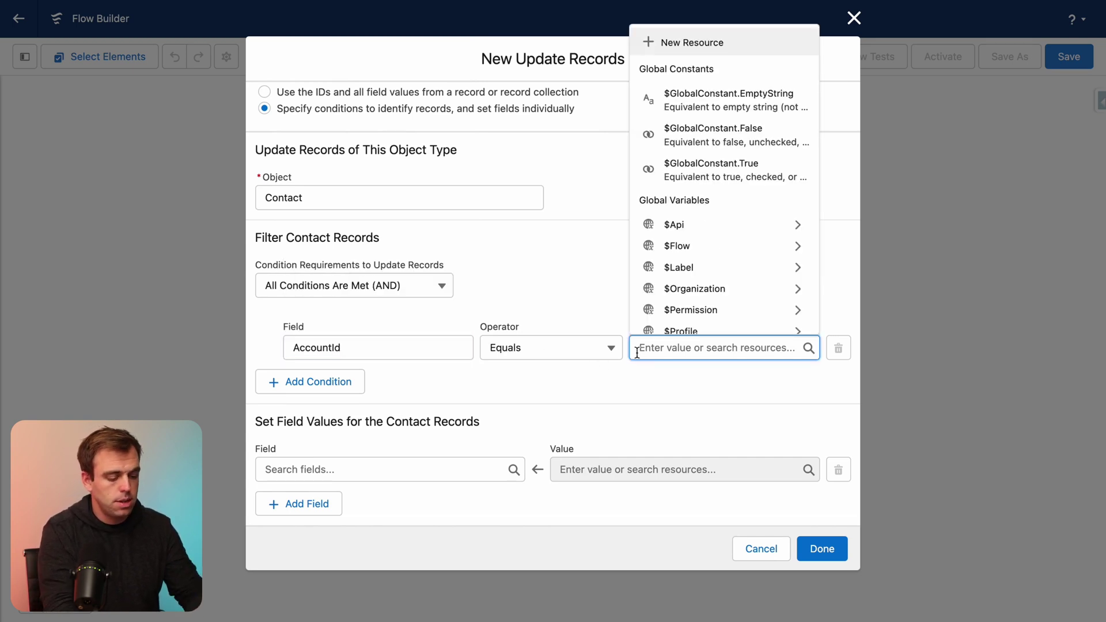
pyautogui.write('record')
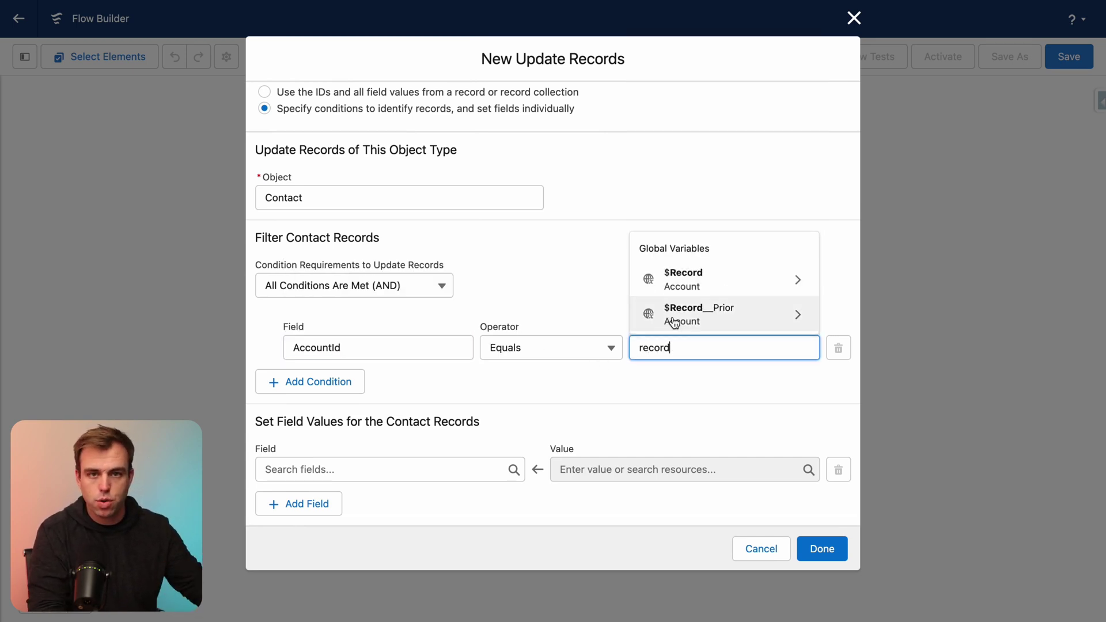
pyautogui.click(700, 287)
pyautogui.write('id')
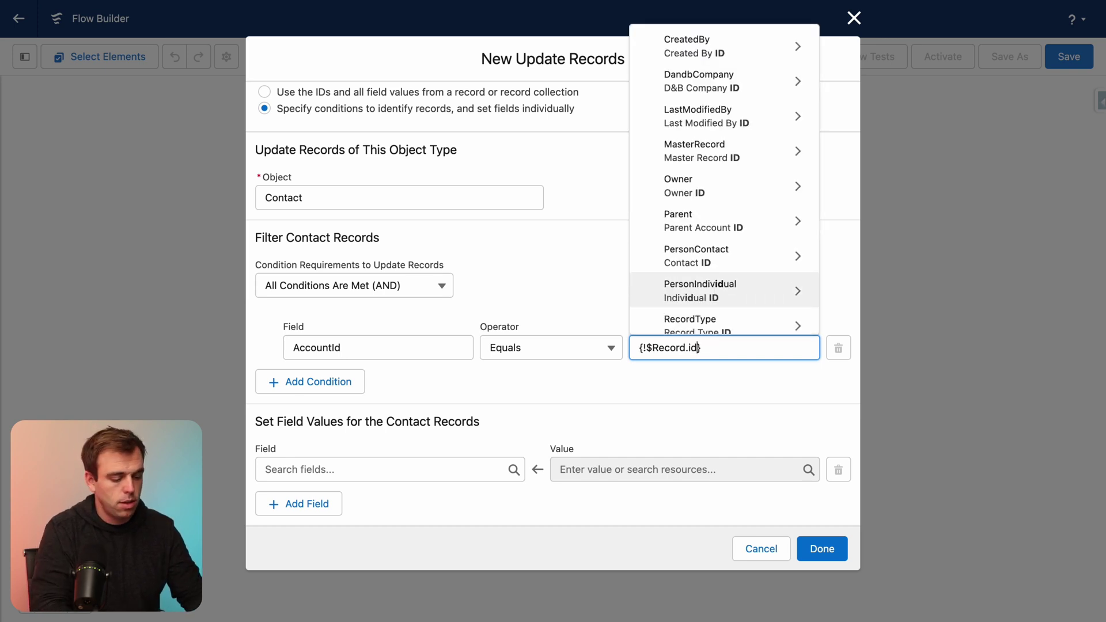
pyautogui.scroll(-4, 721, 202)
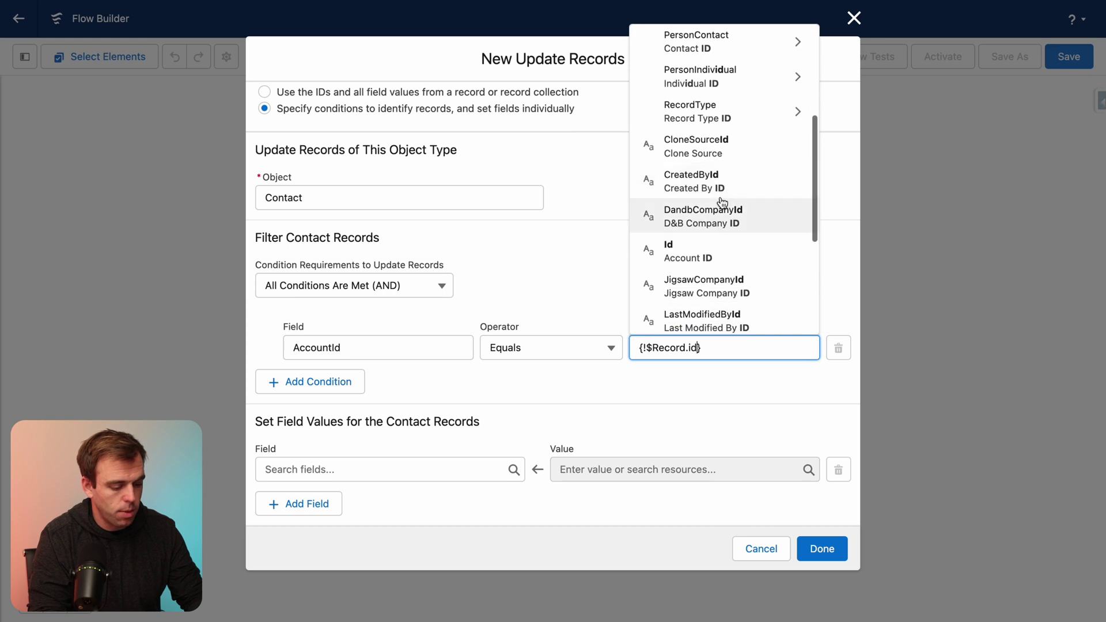
pyautogui.click(690, 241)
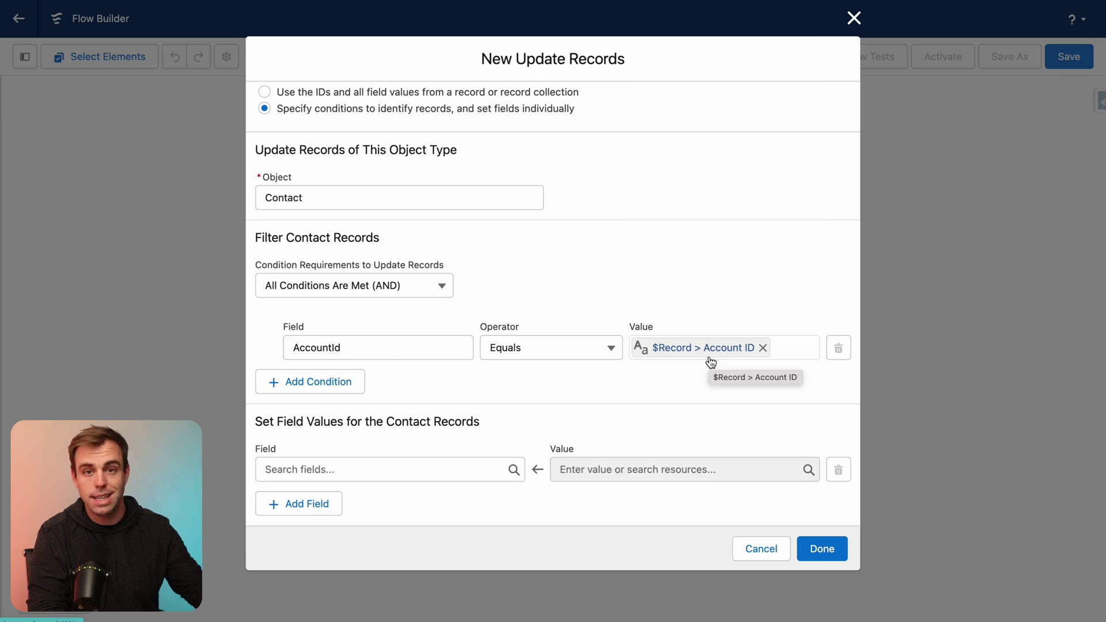
# Add a second filter: OwnerId Does Not Equal $Record > Owner ID
pyautogui.click(333, 384)
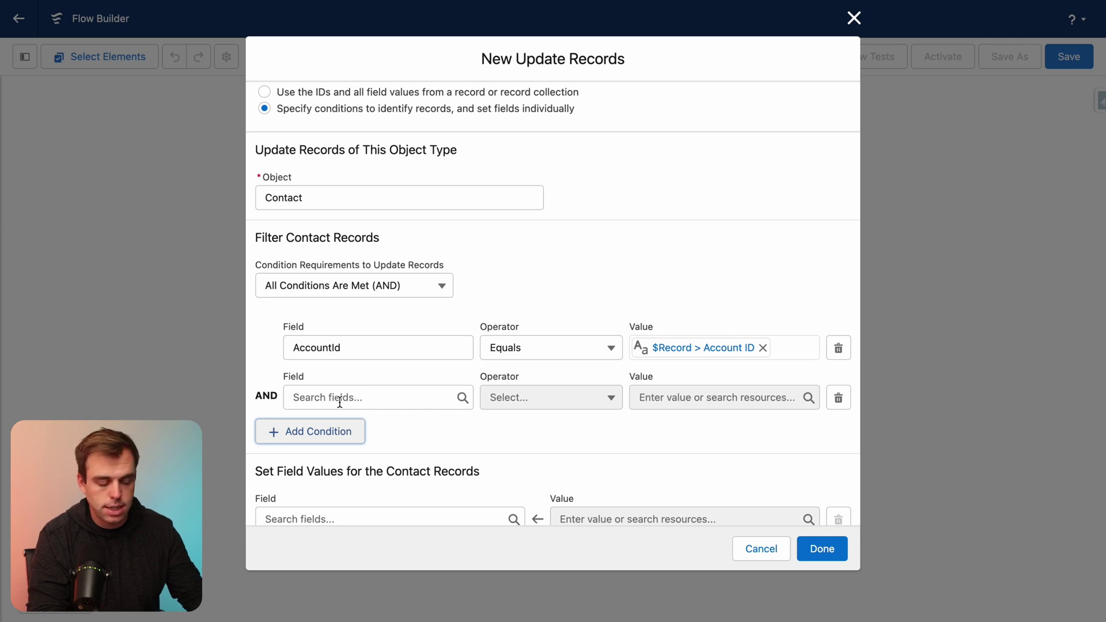
pyautogui.click(340, 399)
pyautogui.write('owner')
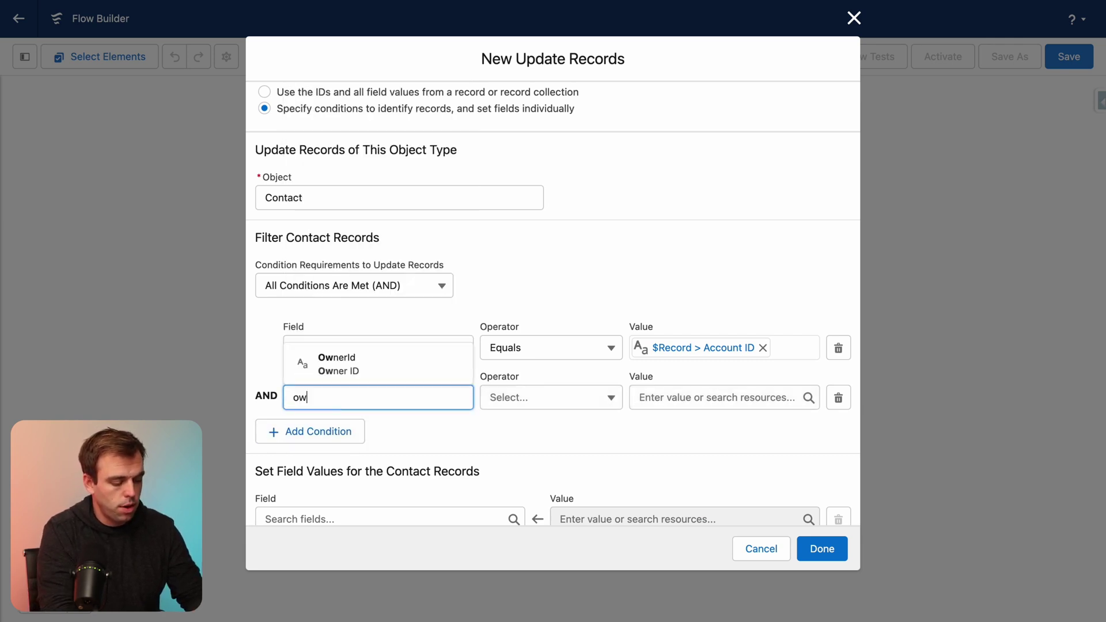
pyautogui.click(337, 363)
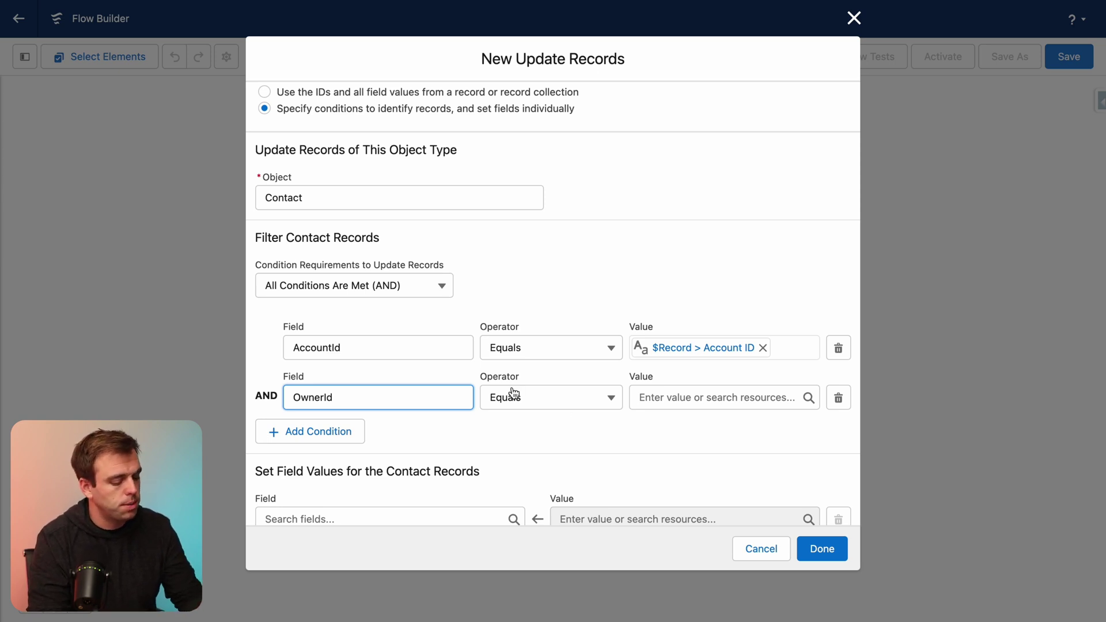
pyautogui.click(592, 401)
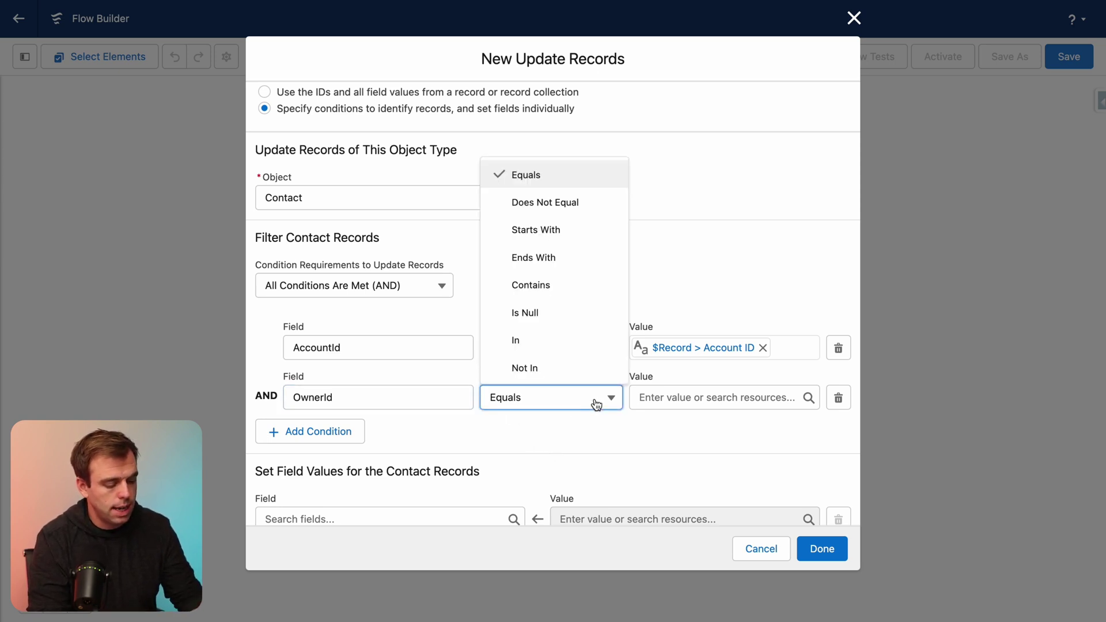
pyautogui.click(589, 211)
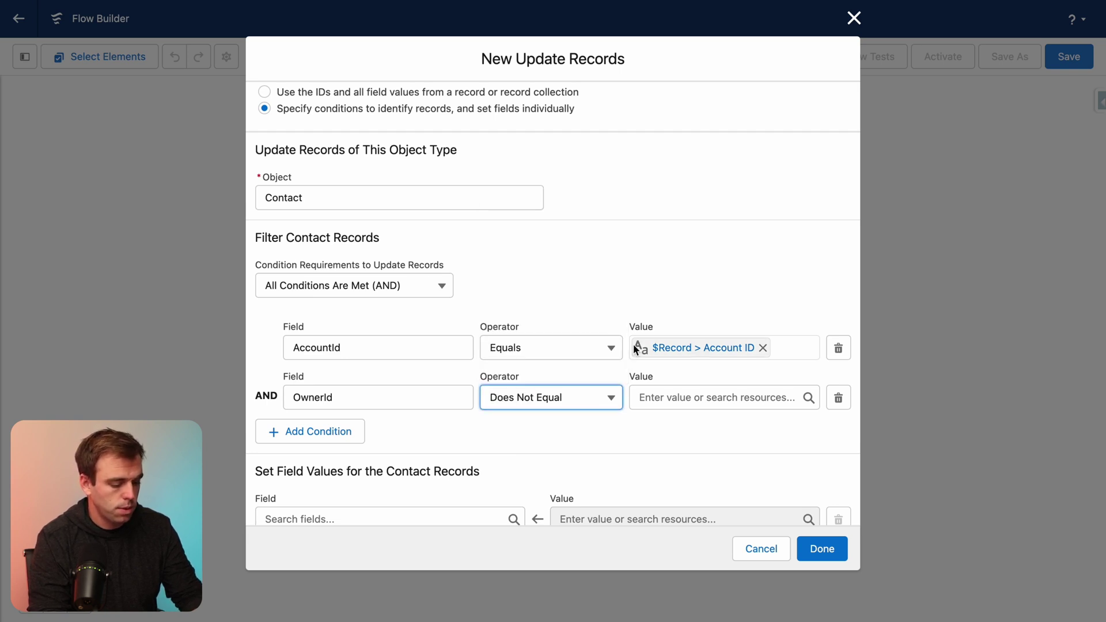
pyautogui.click(669, 403)
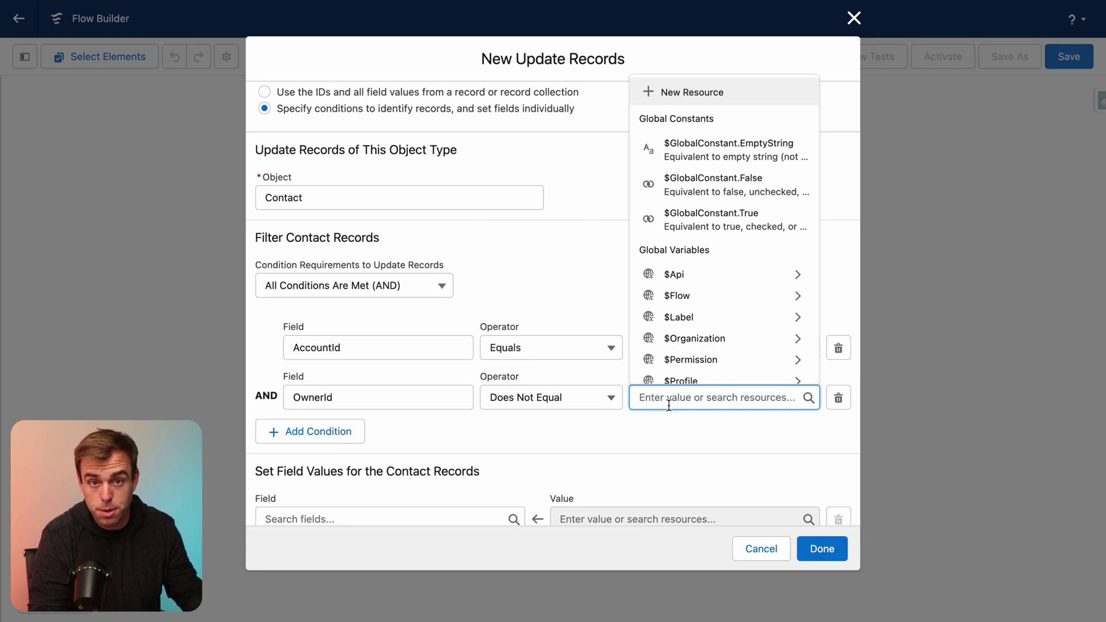
pyautogui.scroll(-3, 701, 353)
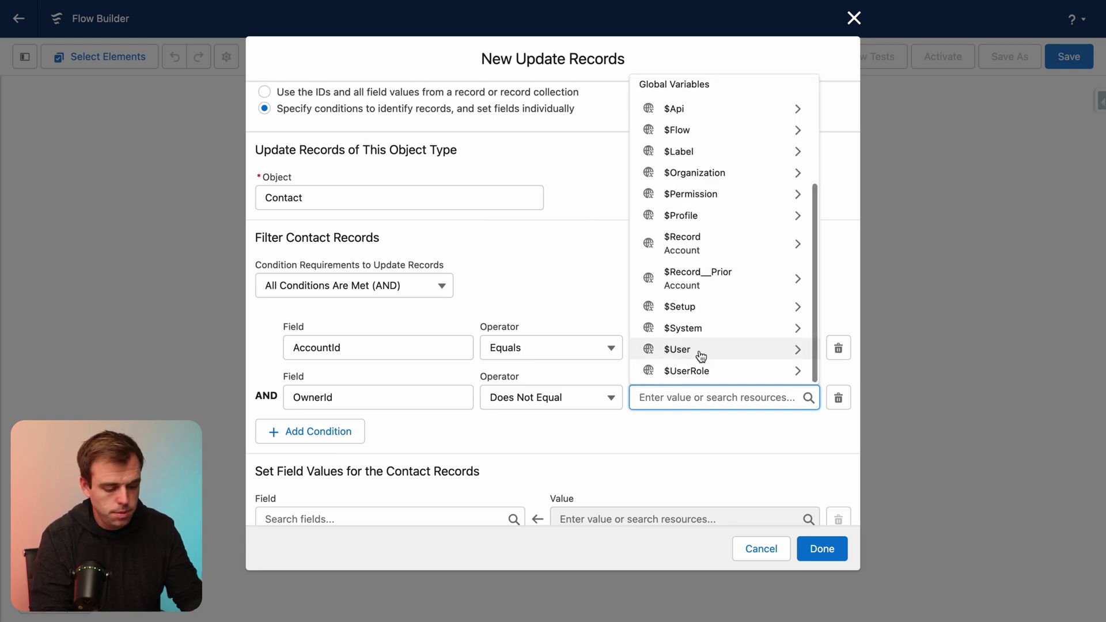
pyautogui.click(704, 247)
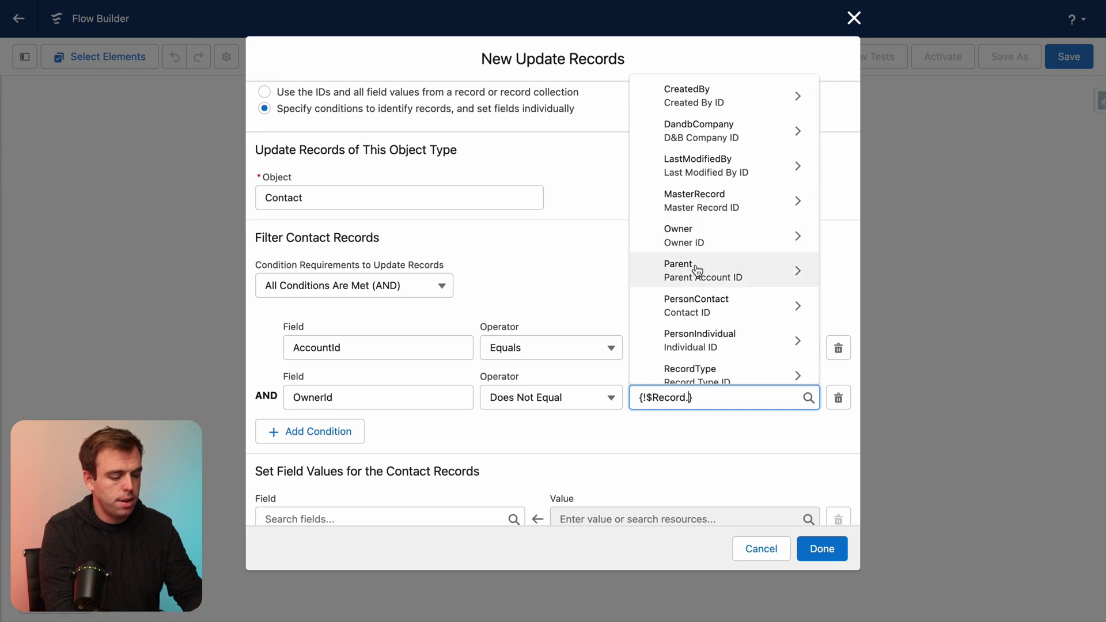
pyautogui.write('owner')
pyautogui.click(685, 336)
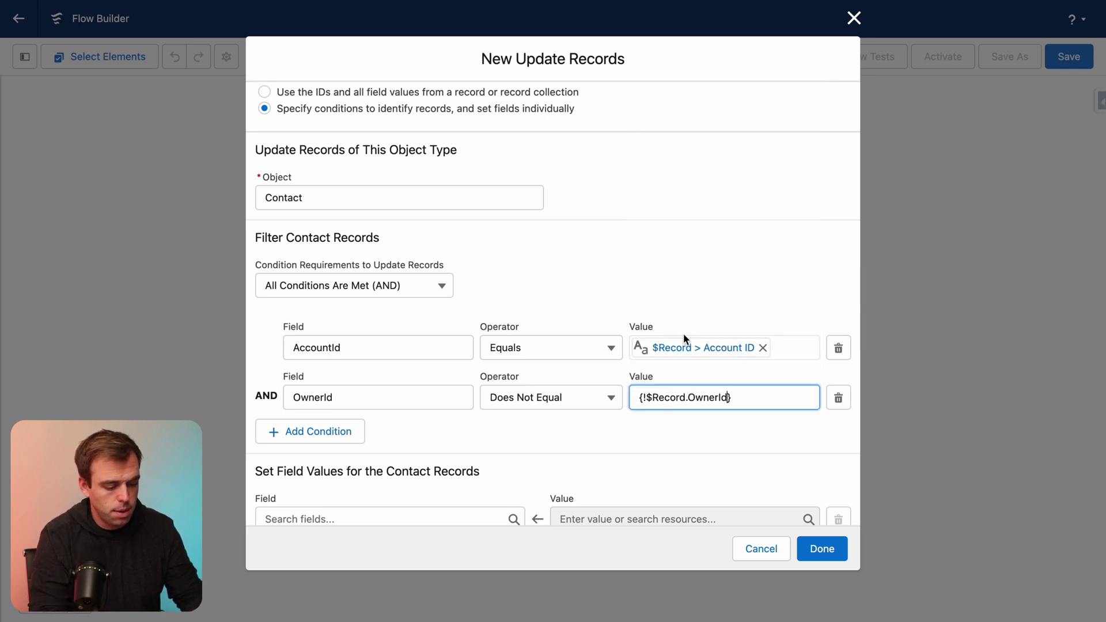
pyautogui.click(700, 443)
pyautogui.scroll(-1, 485, 367)
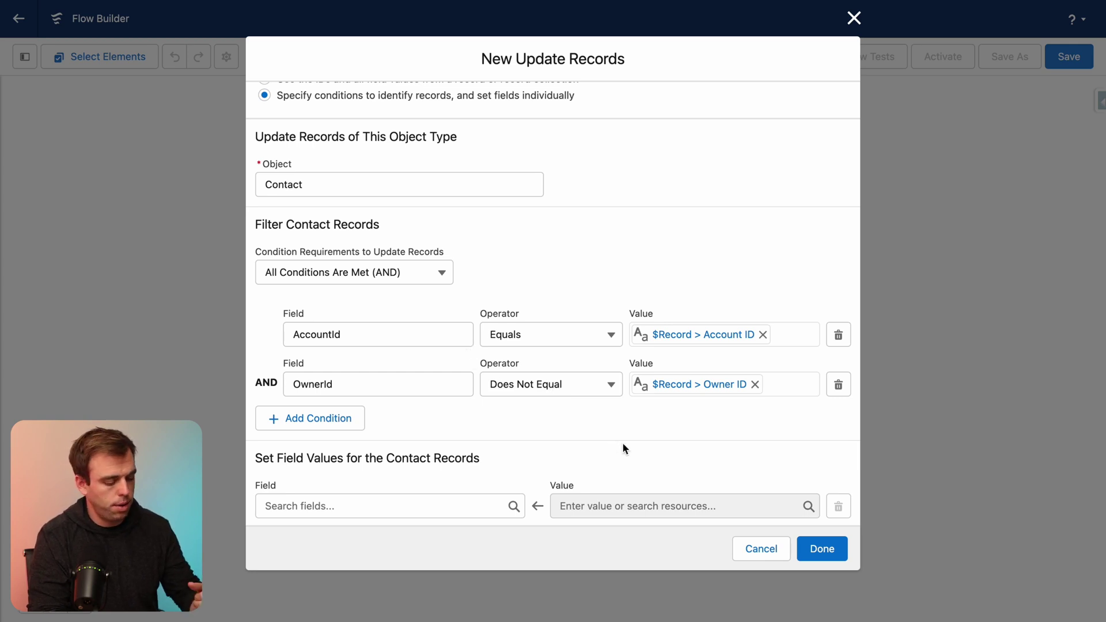
pyautogui.scroll(-2, 621, 445)
# Set the contacts' OwnerId field to $Record > Owner ID
pyautogui.moveTo(379, 423); pyautogui.dragTo(484, 427)
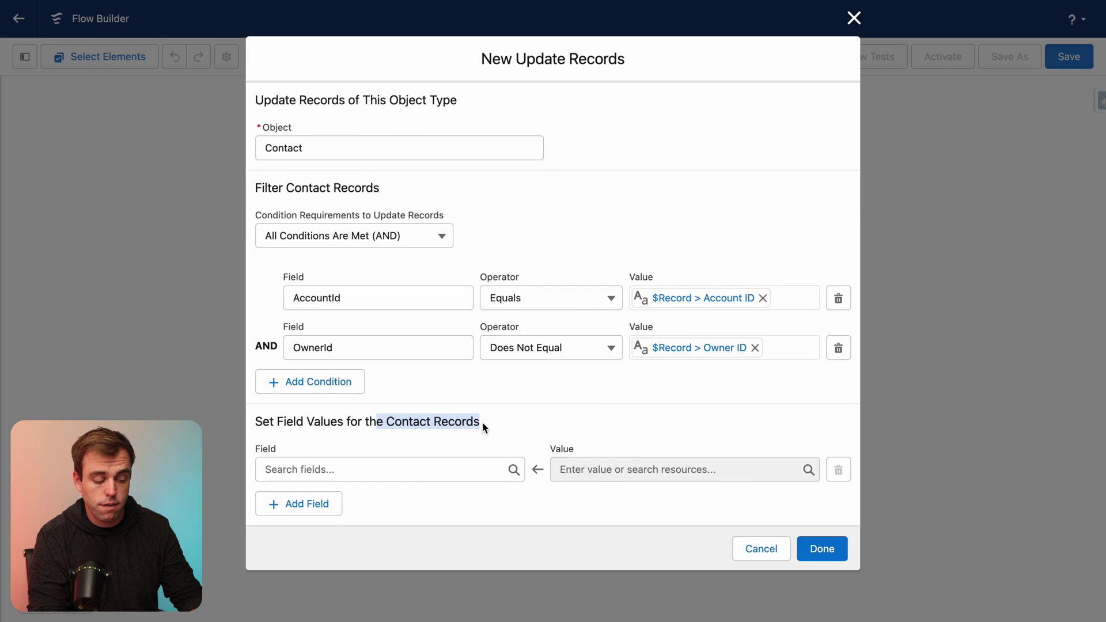
pyautogui.click(344, 469)
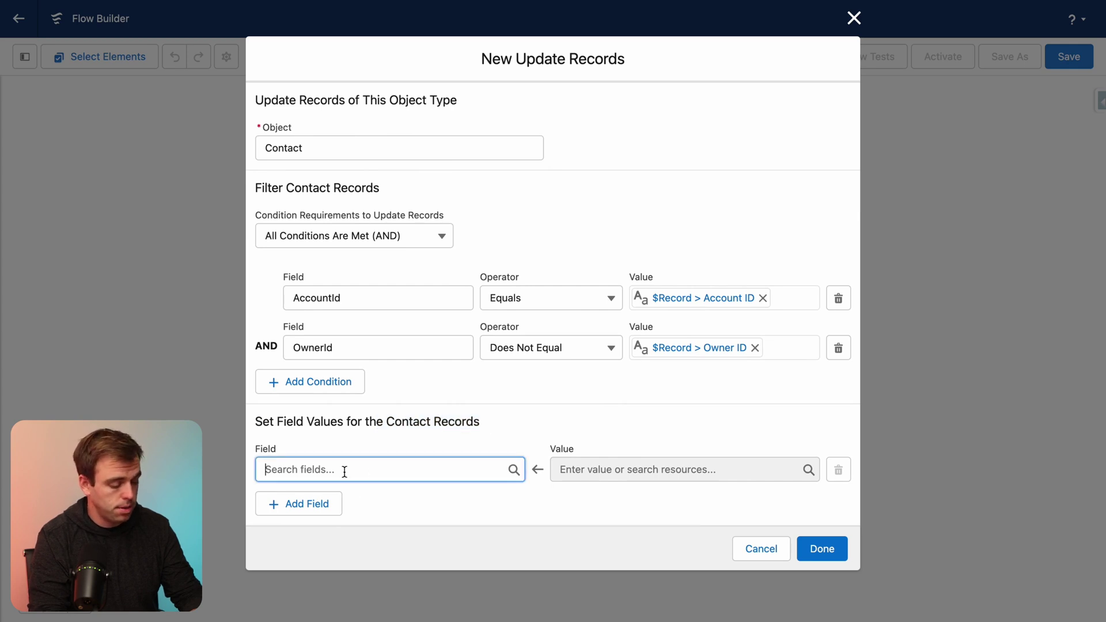
pyautogui.write('owner')
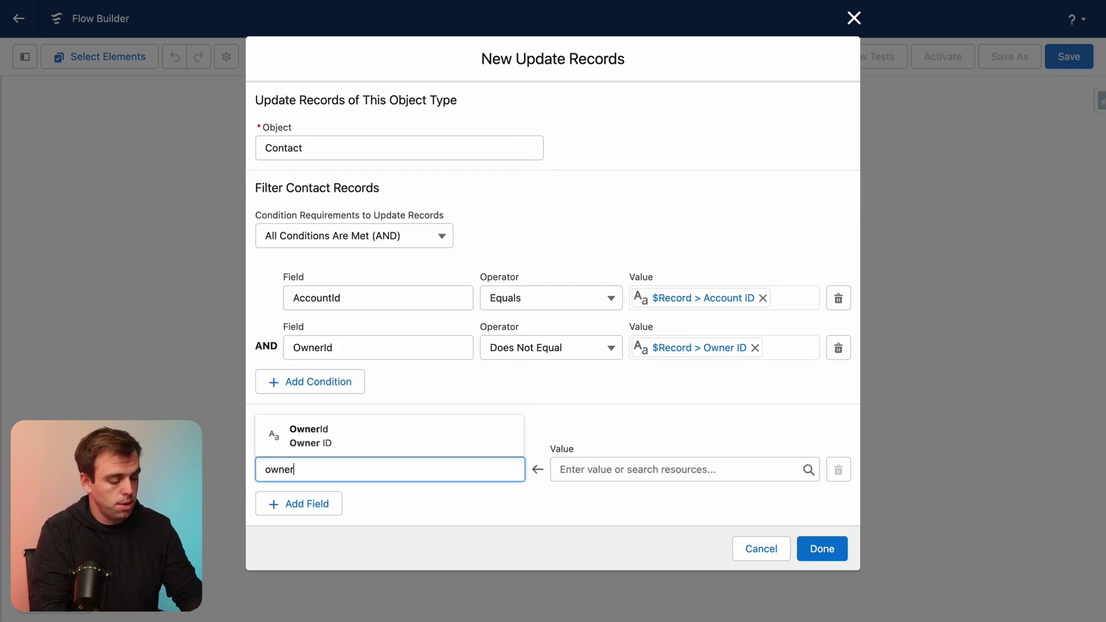
pyautogui.click(409, 444)
pyautogui.click(671, 467)
pyautogui.write('reoc')
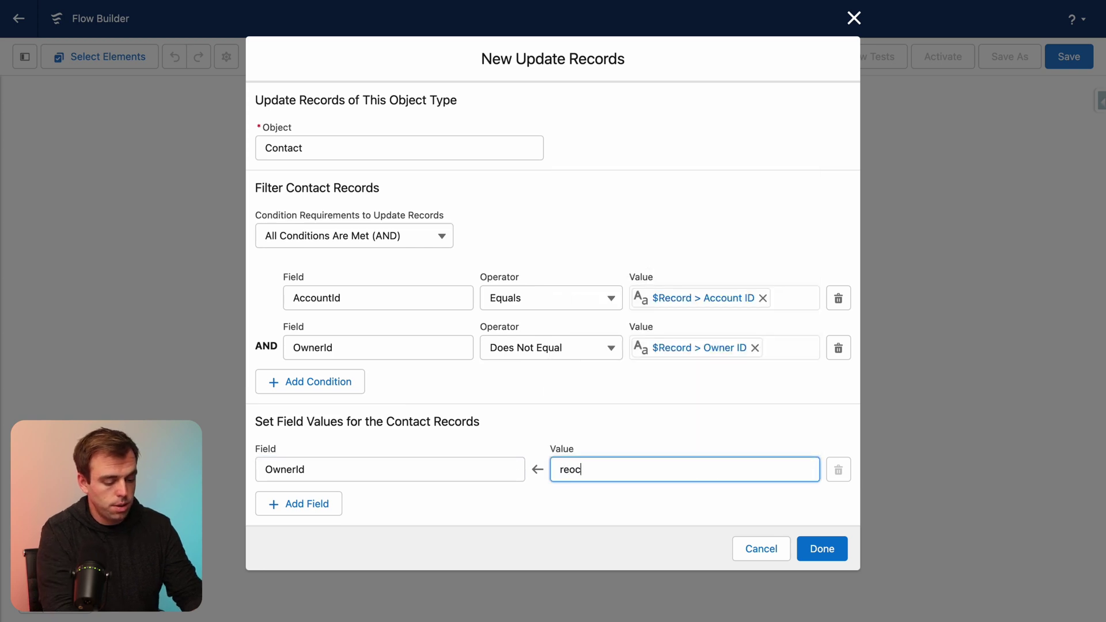
pyautogui.press('BackSpace')
pyautogui.press('BackSpace')
pyautogui.click(667, 548)
pyautogui.write('.owner')
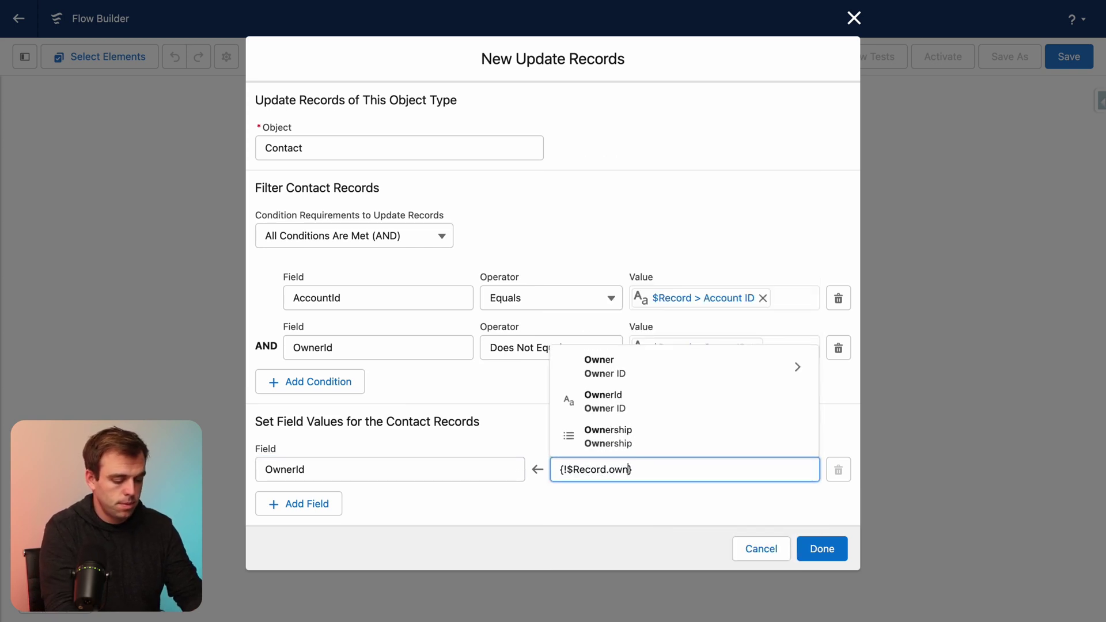
pyautogui.click(604, 401)
# Finish the Update Contacts element and save the flow as 'Account - Update Contacts on Ownership Change'
pyautogui.click(822, 548)
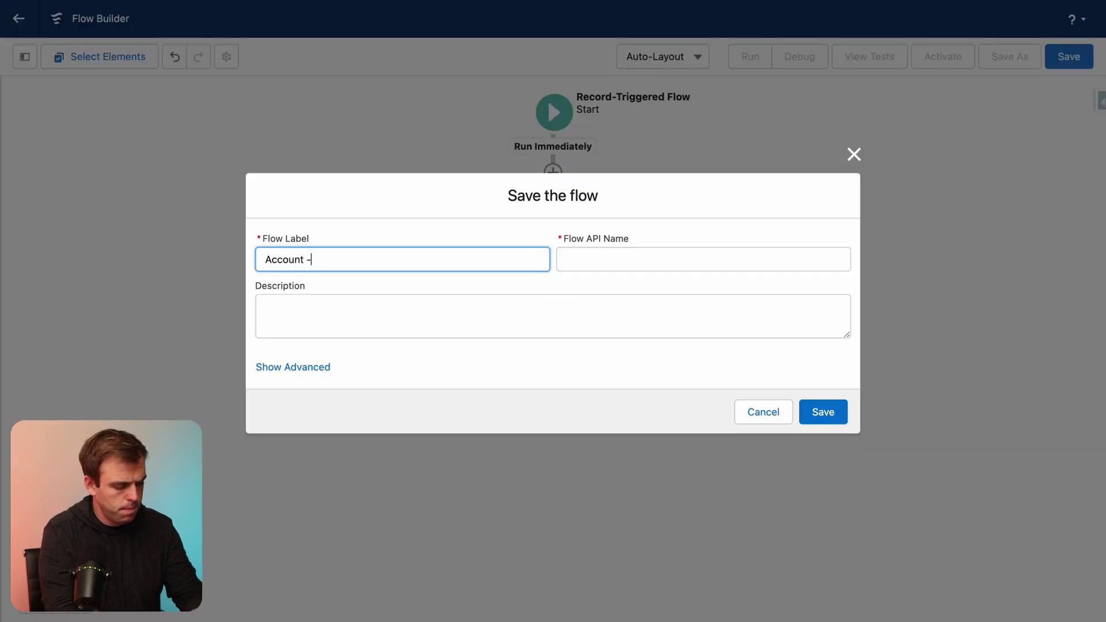
pyautogui.click(818, 413)
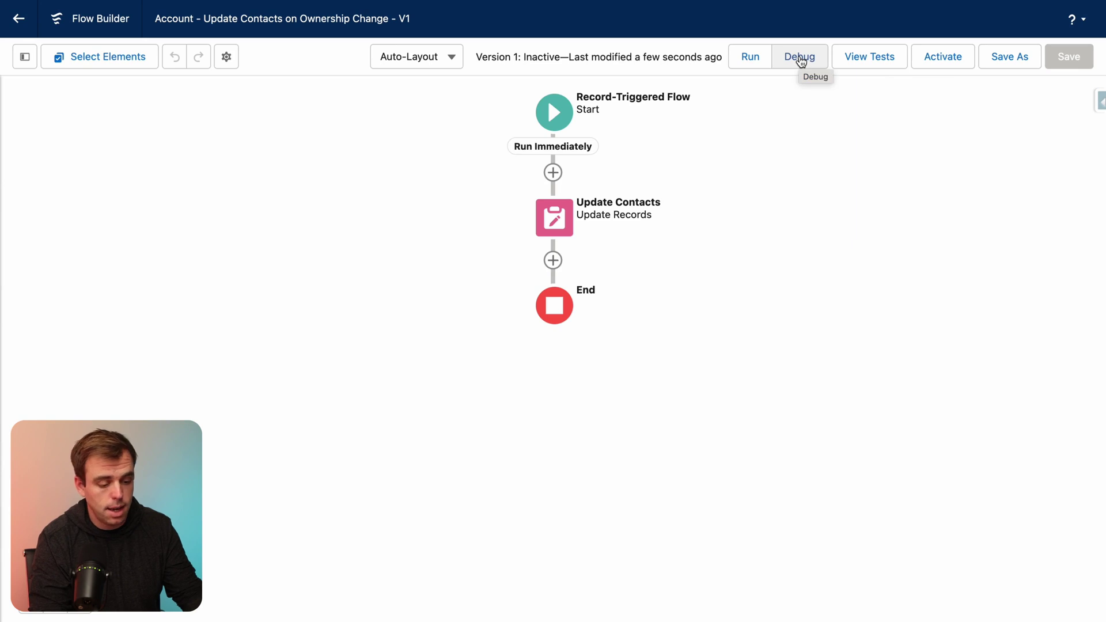
pyautogui.click(800, 60)
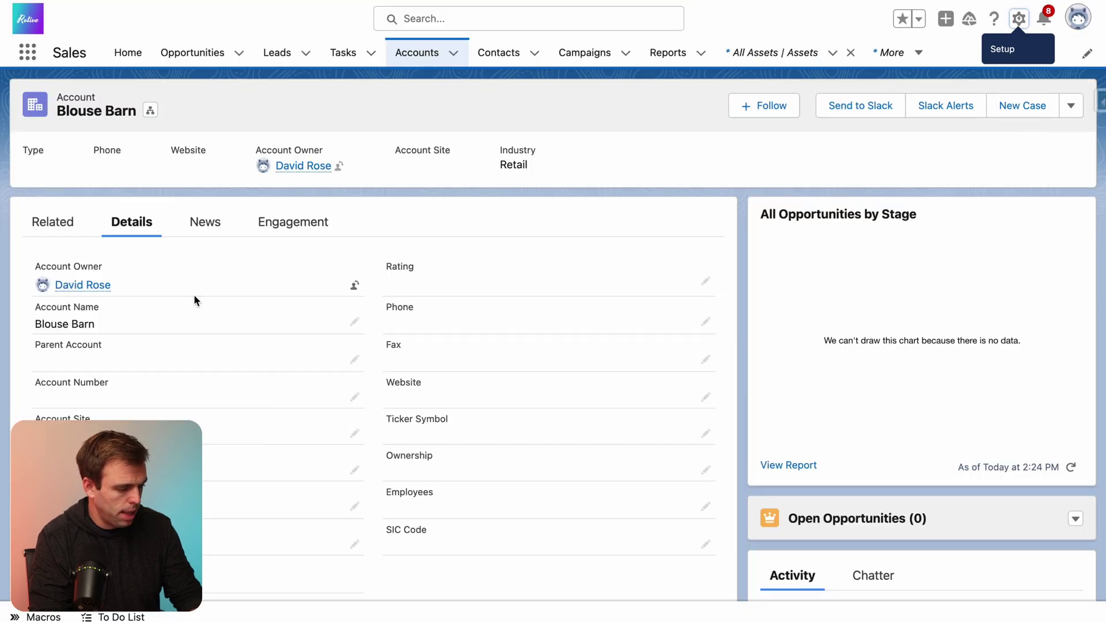
# Check the Contact Owner of each of Blouse Barn's three related contacts
pyautogui.click(67, 228)
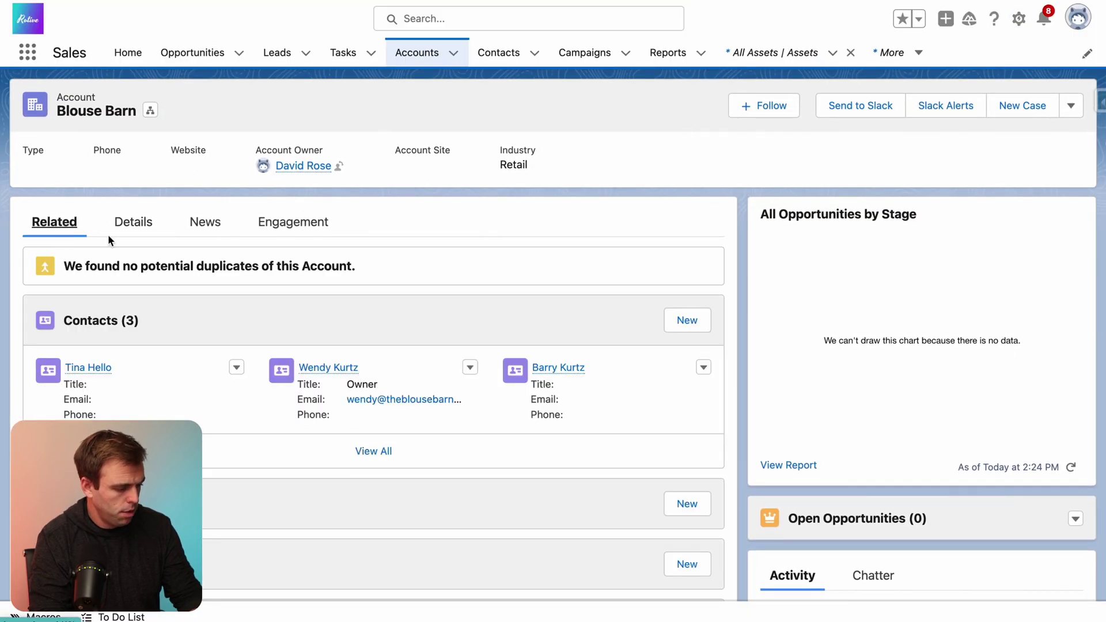
pyautogui.moveTo(316, 167)
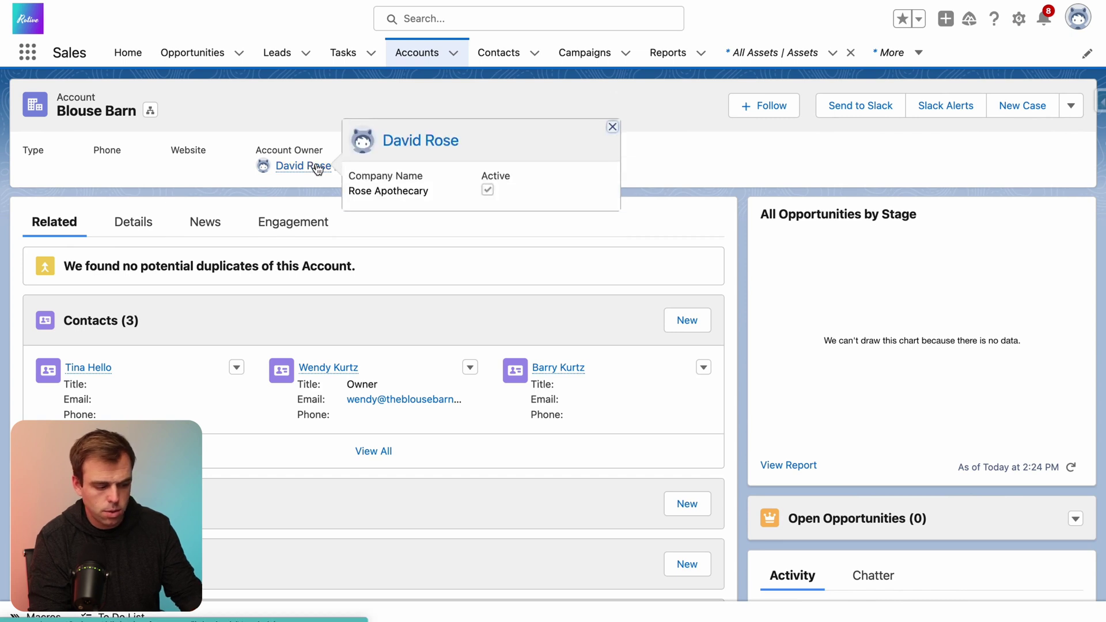
pyautogui.click(88, 368)
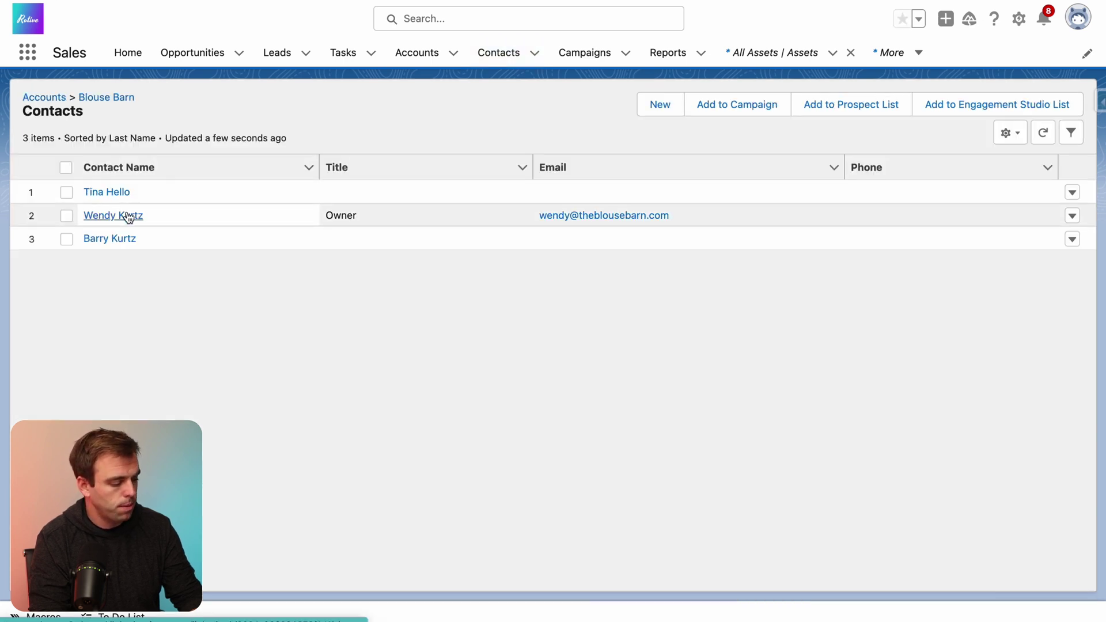
pyautogui.click(129, 215)
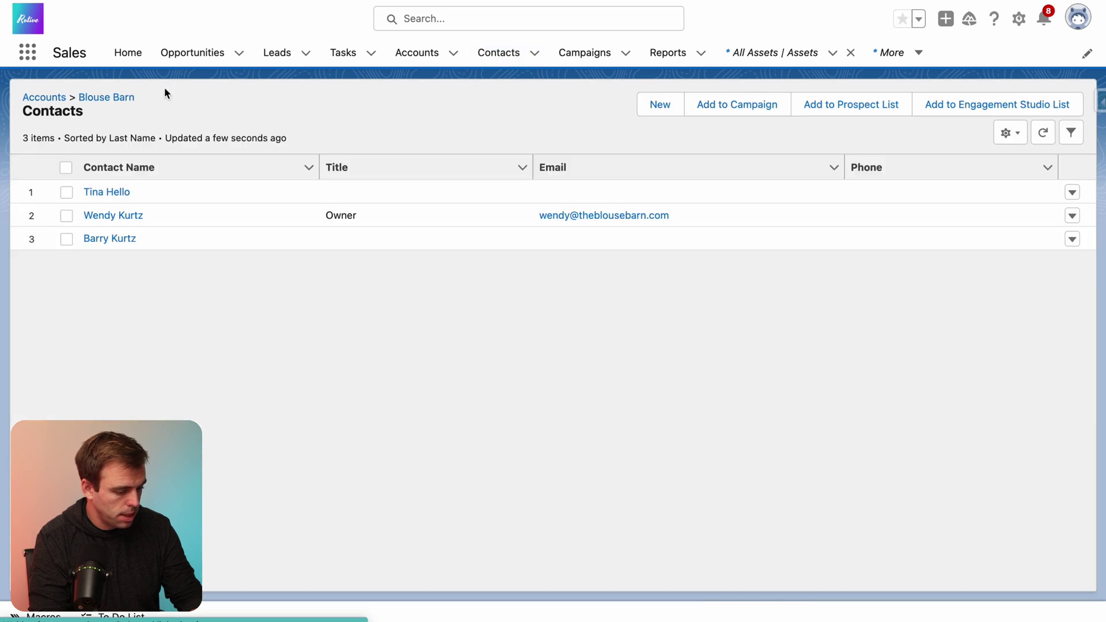
pyautogui.click(95, 240)
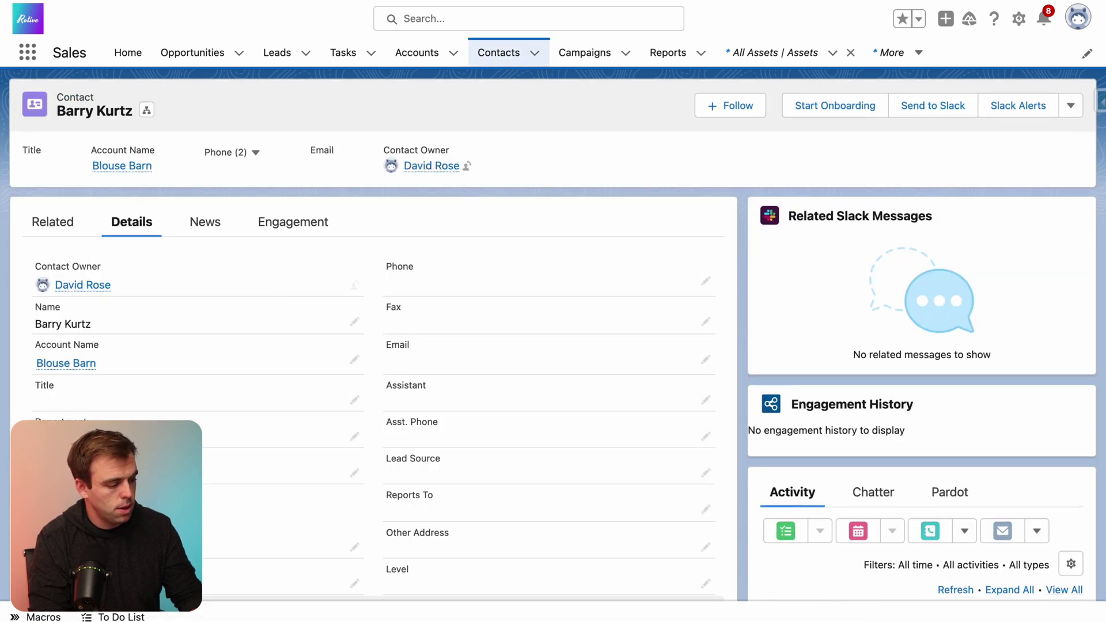
pyautogui.click(122, 166)
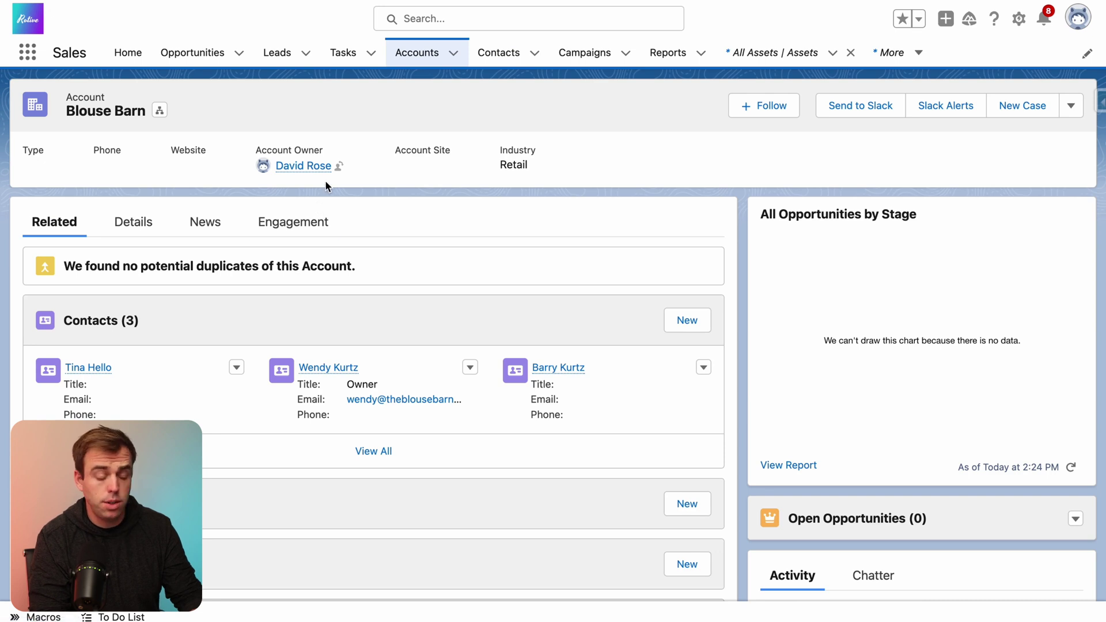
pyautogui.click(81, 373)
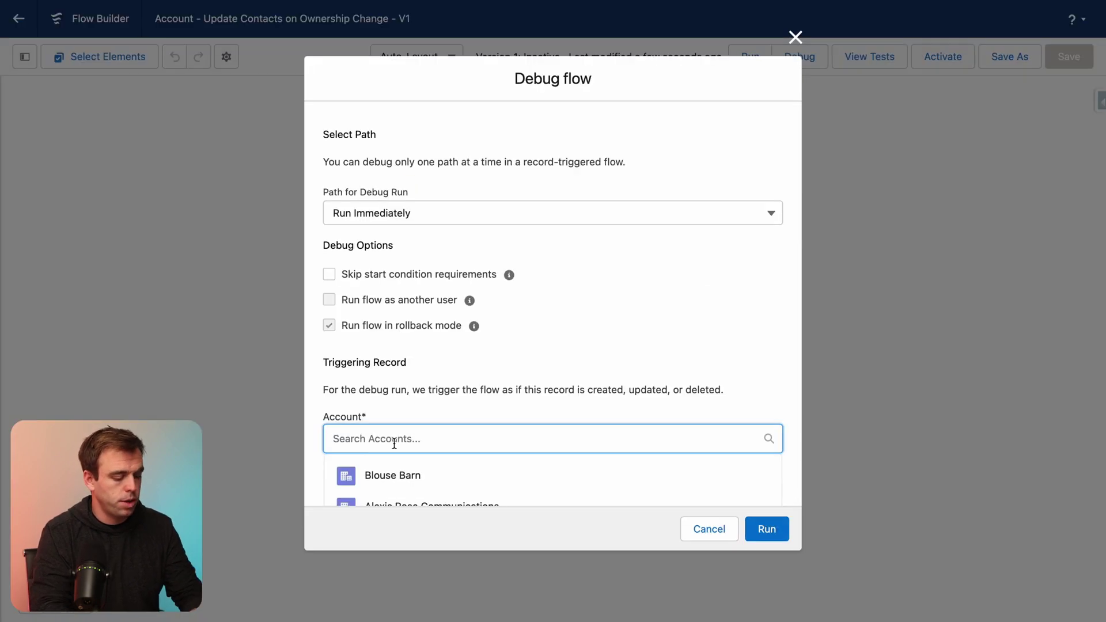
# Run the debug with Blouse Barn as the triggering Account
pyautogui.click(405, 469)
pyautogui.scroll(-1, 569, 345)
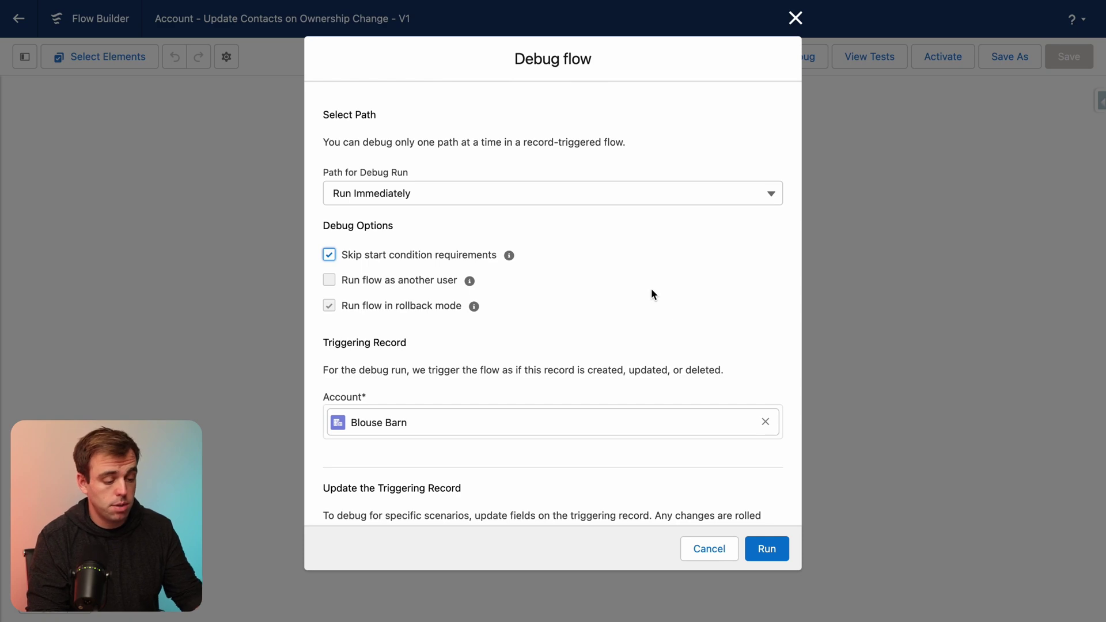
pyautogui.scroll(-4, 668, 297)
pyautogui.click(771, 548)
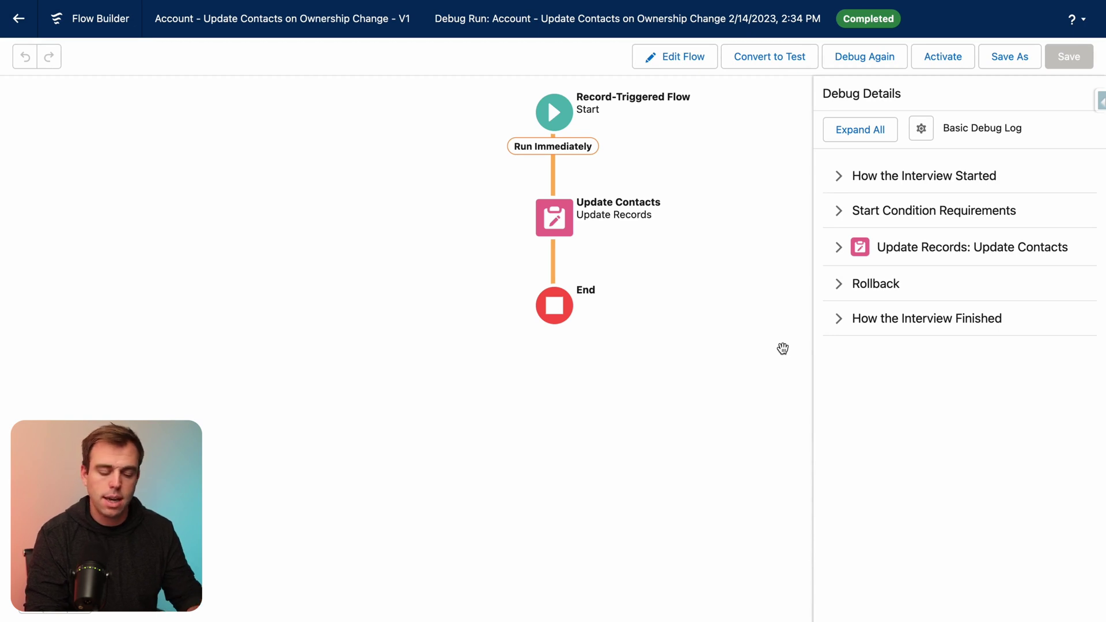
# Expand the Update Contacts debug details and highlight the account ID and owner ID
pyautogui.click(917, 262)
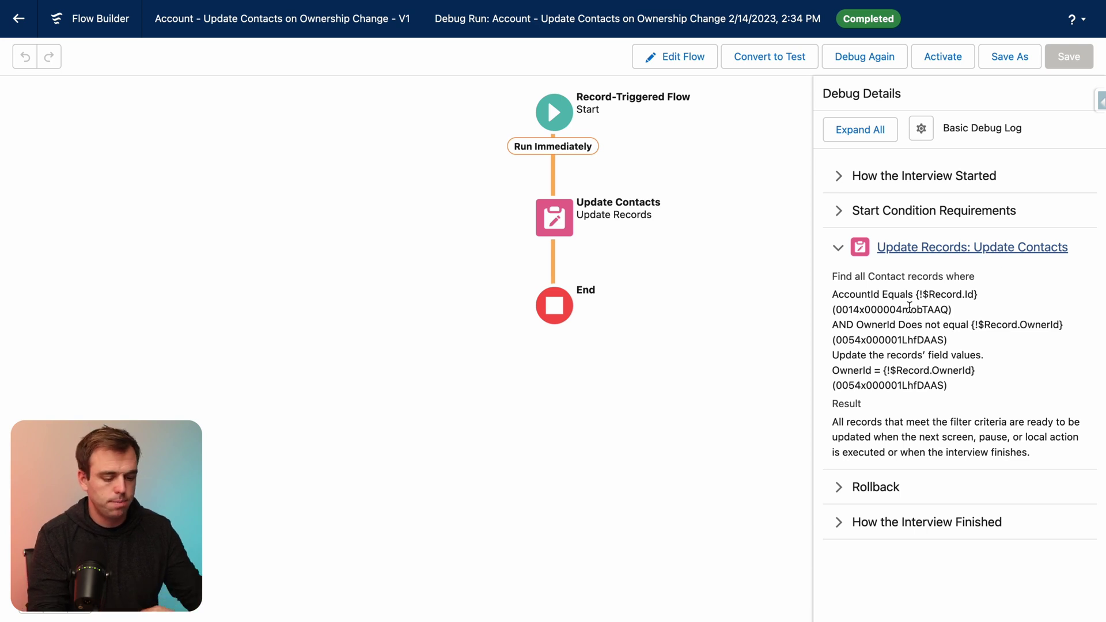
pyautogui.scroll(-1, 942, 302)
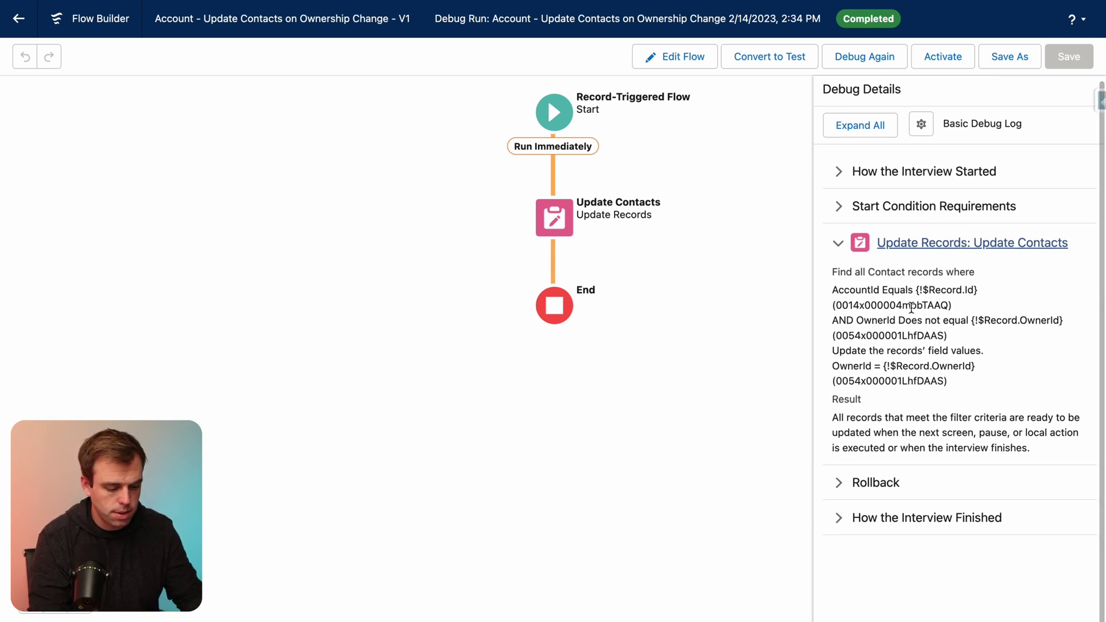
pyautogui.moveTo(835, 305); pyautogui.dragTo(929, 315)
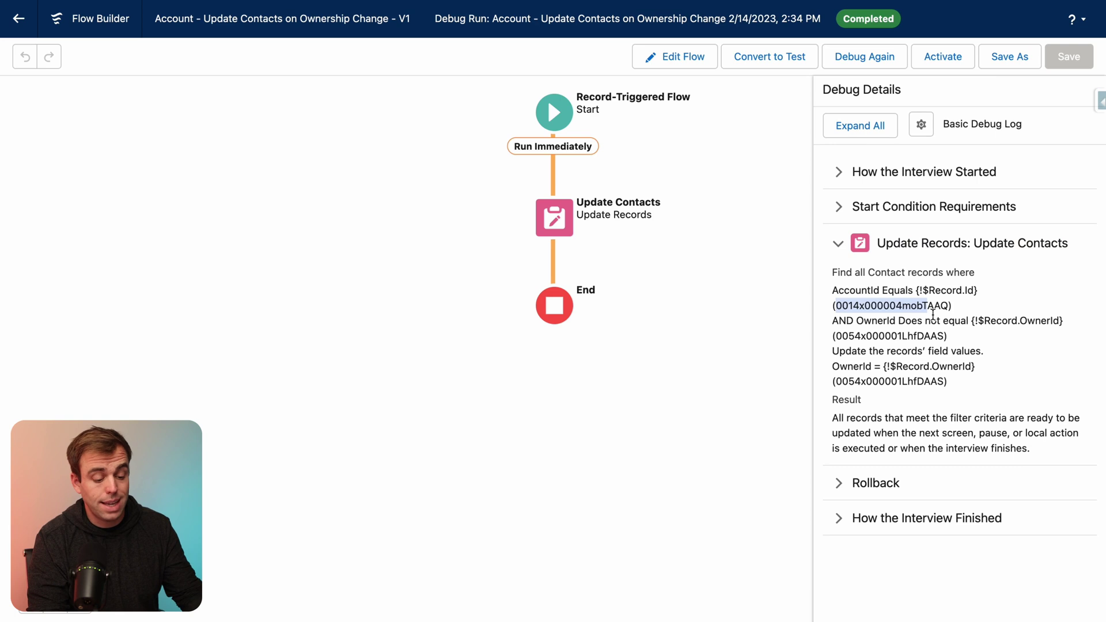
pyautogui.moveTo(841, 382); pyautogui.dragTo(925, 382)
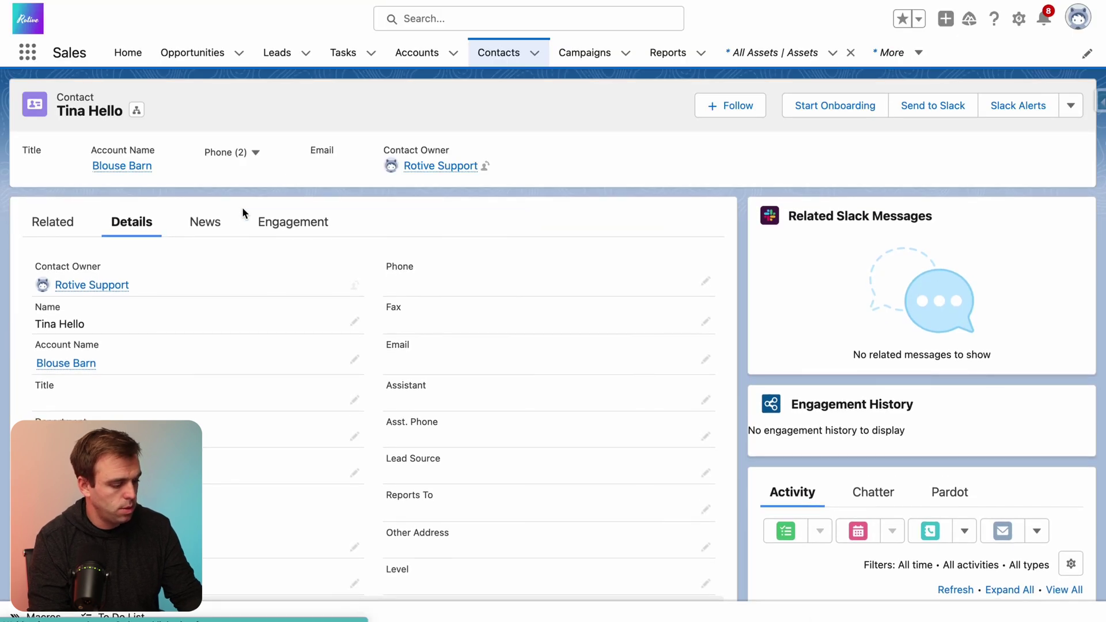
# Change the Blouse Barn account's owner to B2BMA Integration
pyautogui.hotkey('ctrl', 'r')
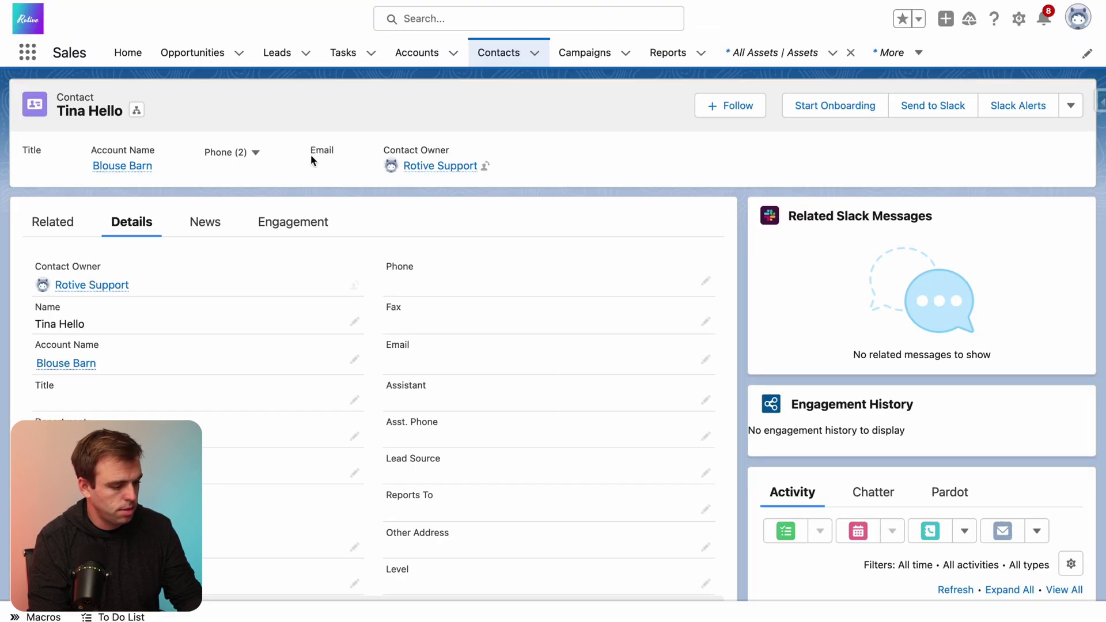
pyautogui.click(133, 167)
pyautogui.click(341, 166)
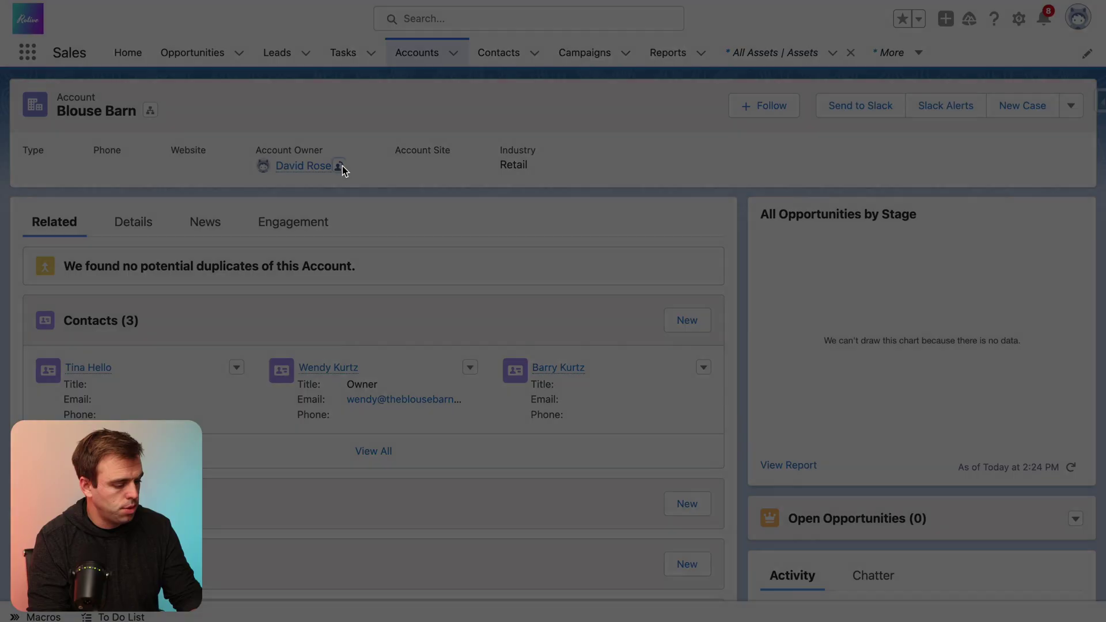
pyautogui.click(439, 126)
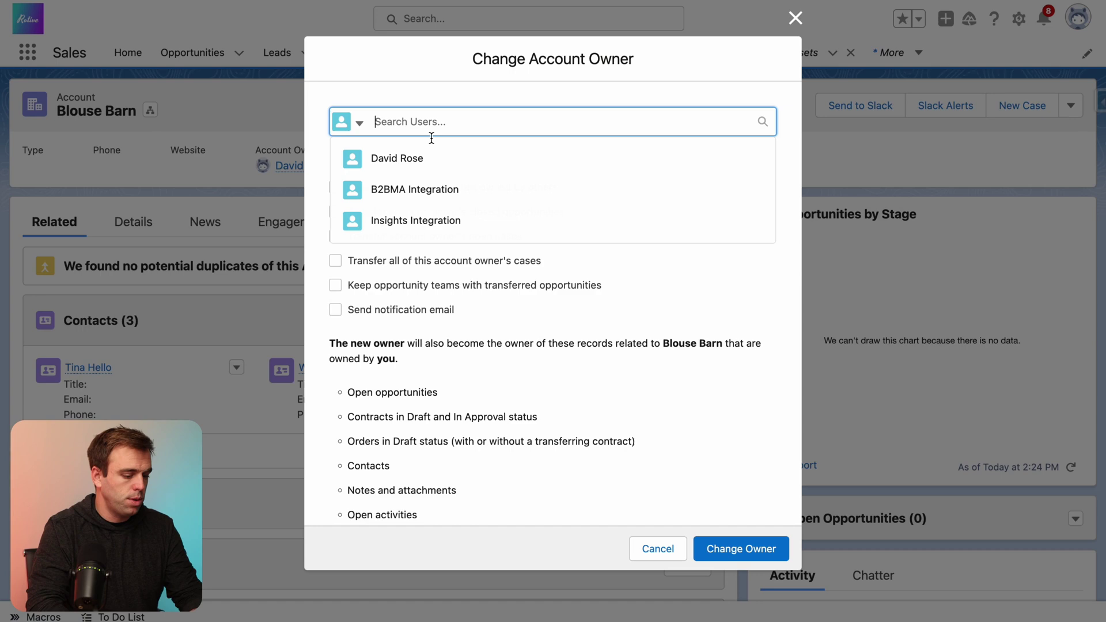
pyautogui.click(419, 186)
pyautogui.click(746, 550)
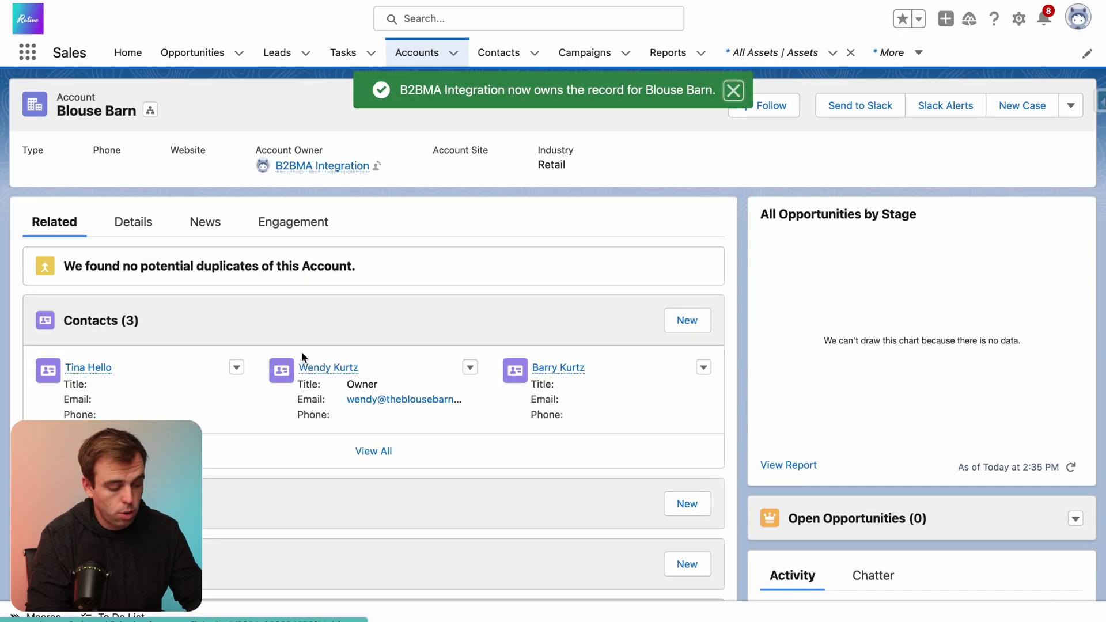
# Open a Blouse Barn contact to confirm B2BMA Integration is now its owner
pyautogui.moveTo(99, 375)
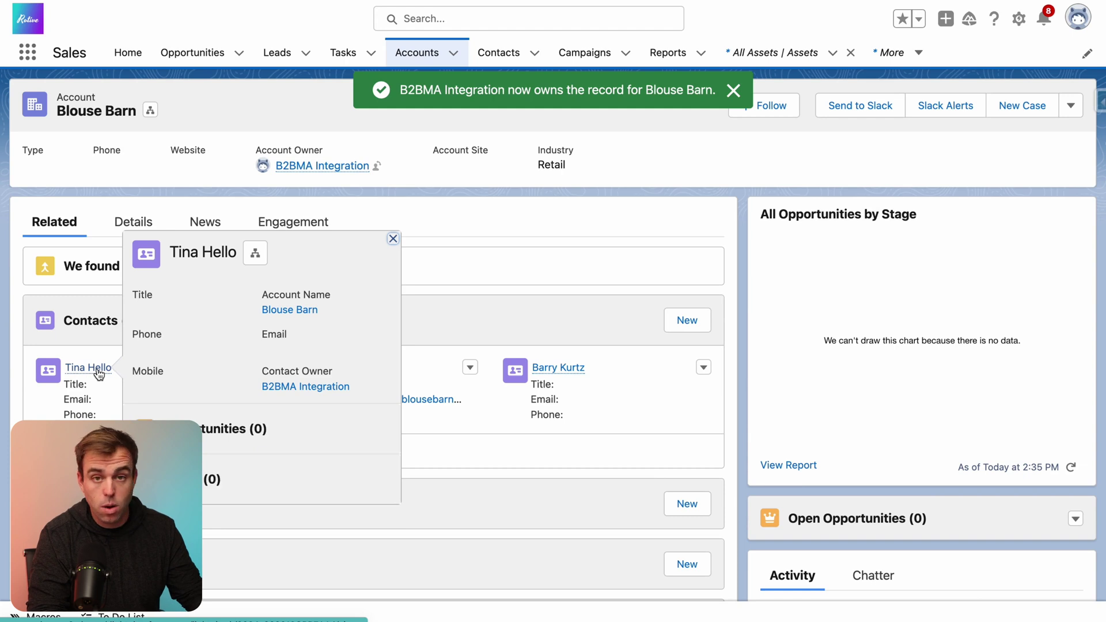
pyautogui.click(97, 369)
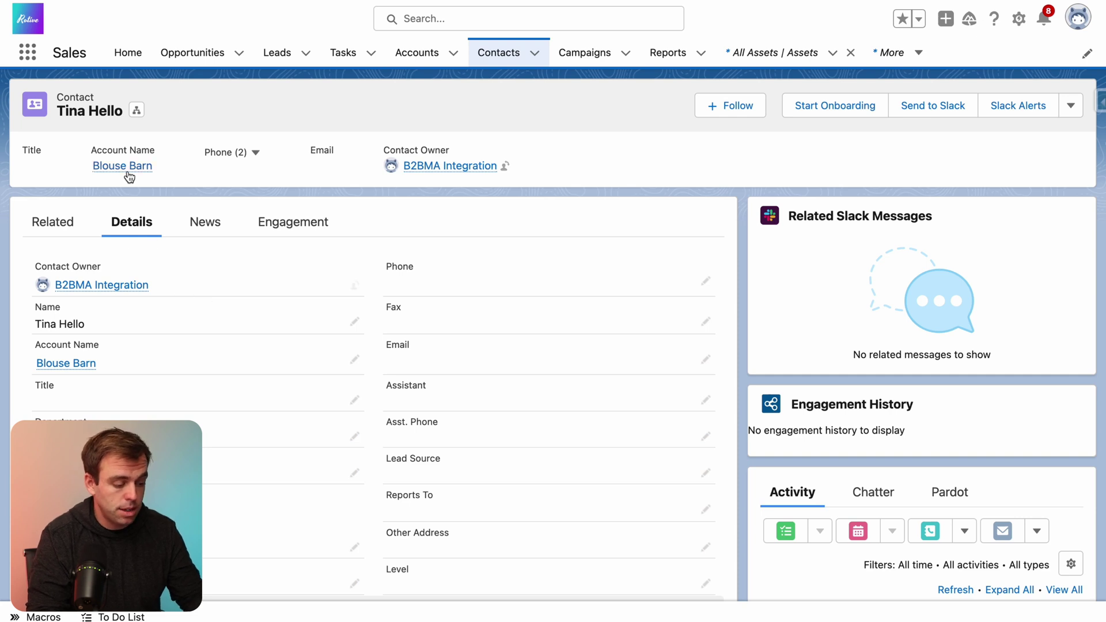
pyautogui.moveTo(128, 174)
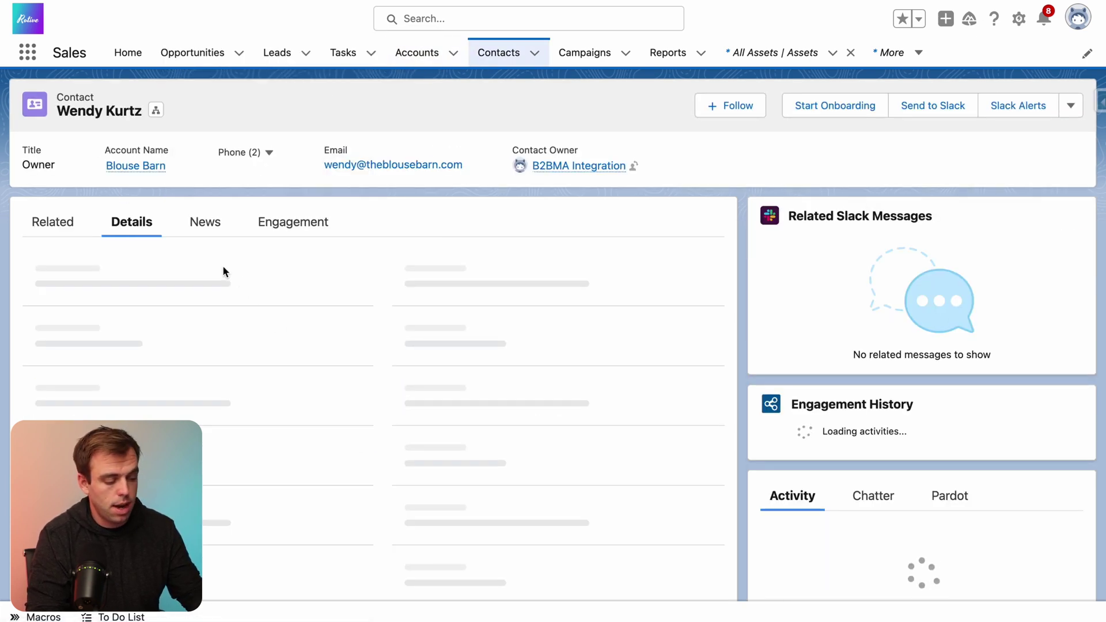